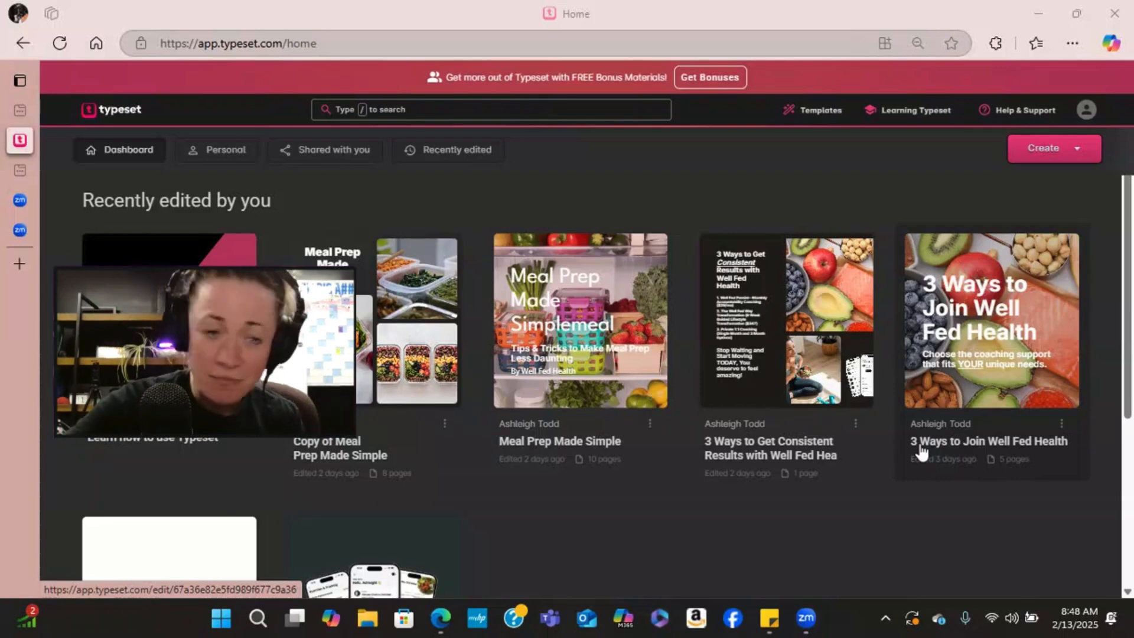
Step: Open the template inspiration gallery and browse its first rows of eBook, social media, webinar and pitch deck templates
mouse_move(612, 385)
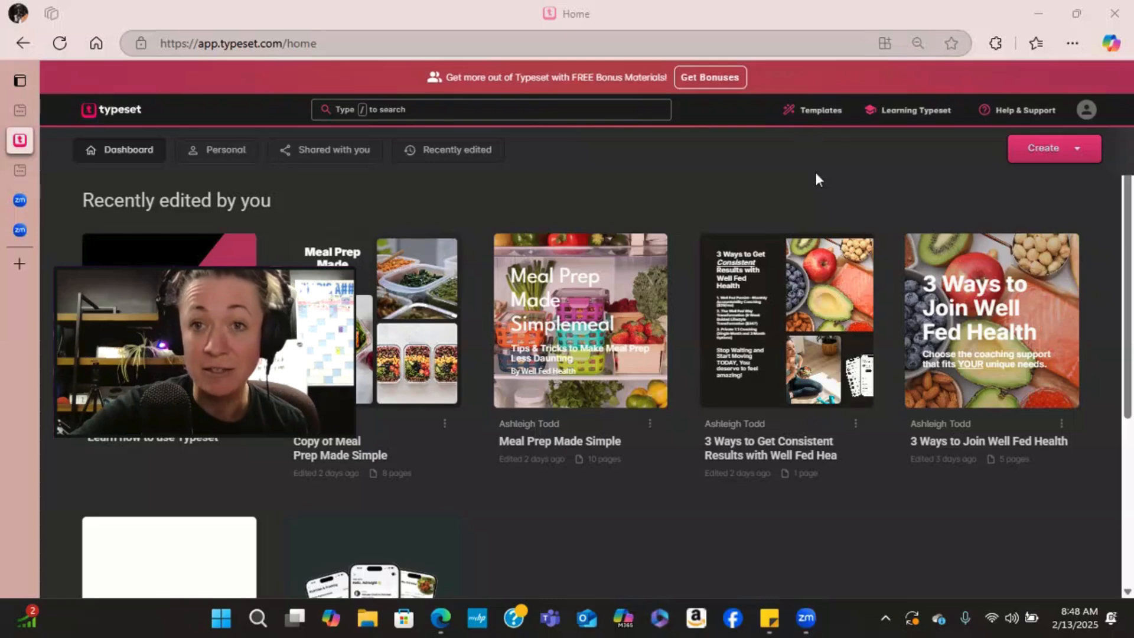
left_click(813, 116)
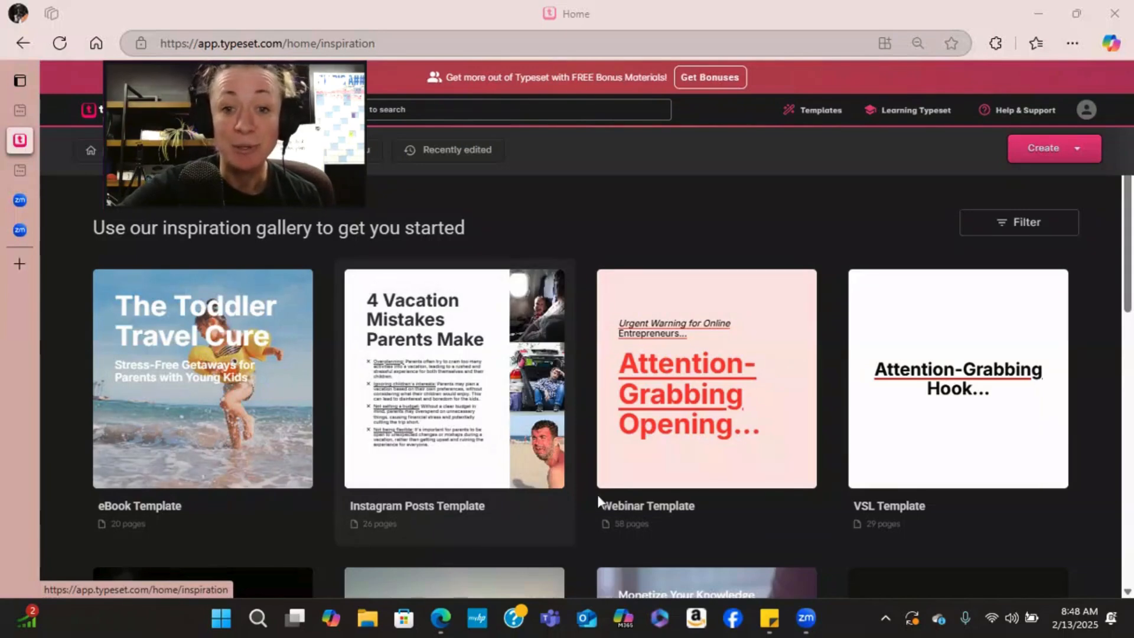
scroll(753, 492, "down", 5)
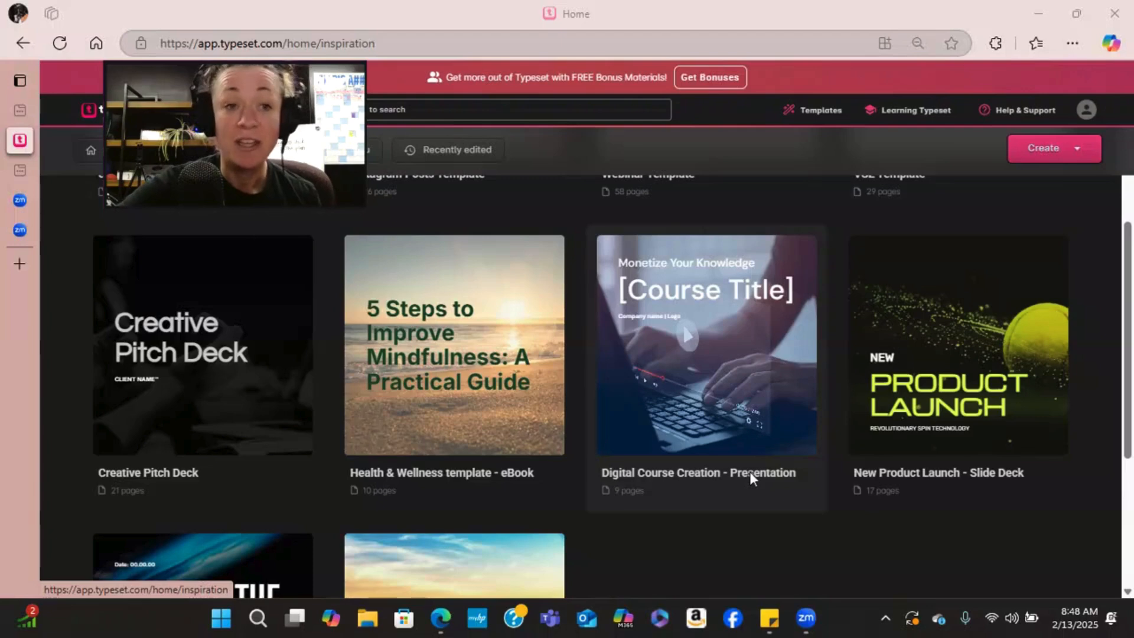
scroll(726, 479, "down", 1)
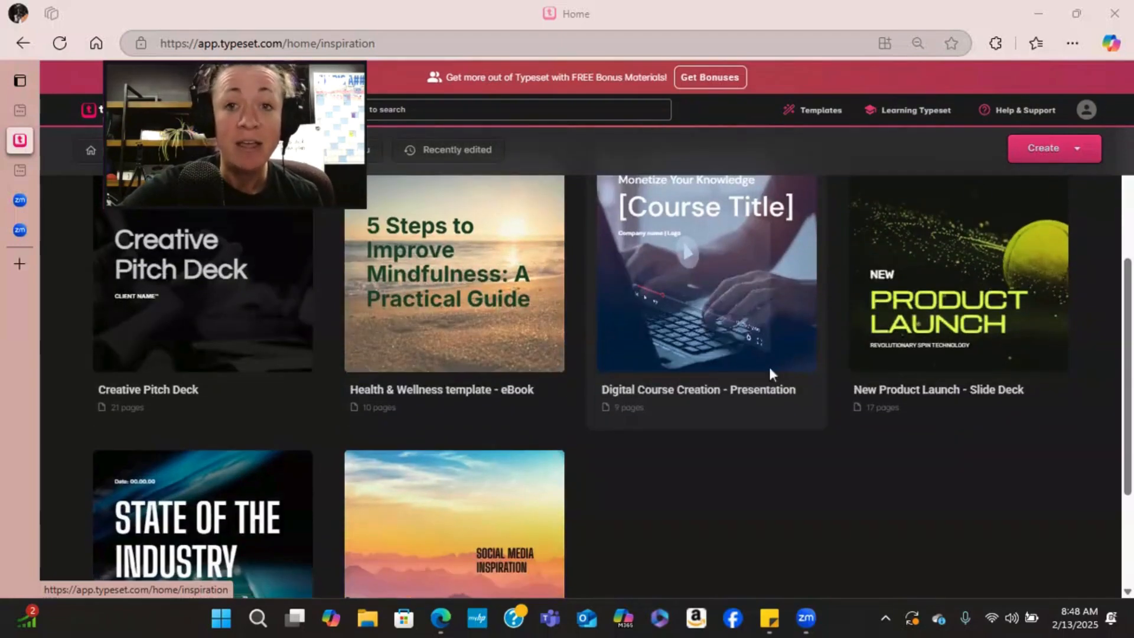
mouse_move(723, 280)
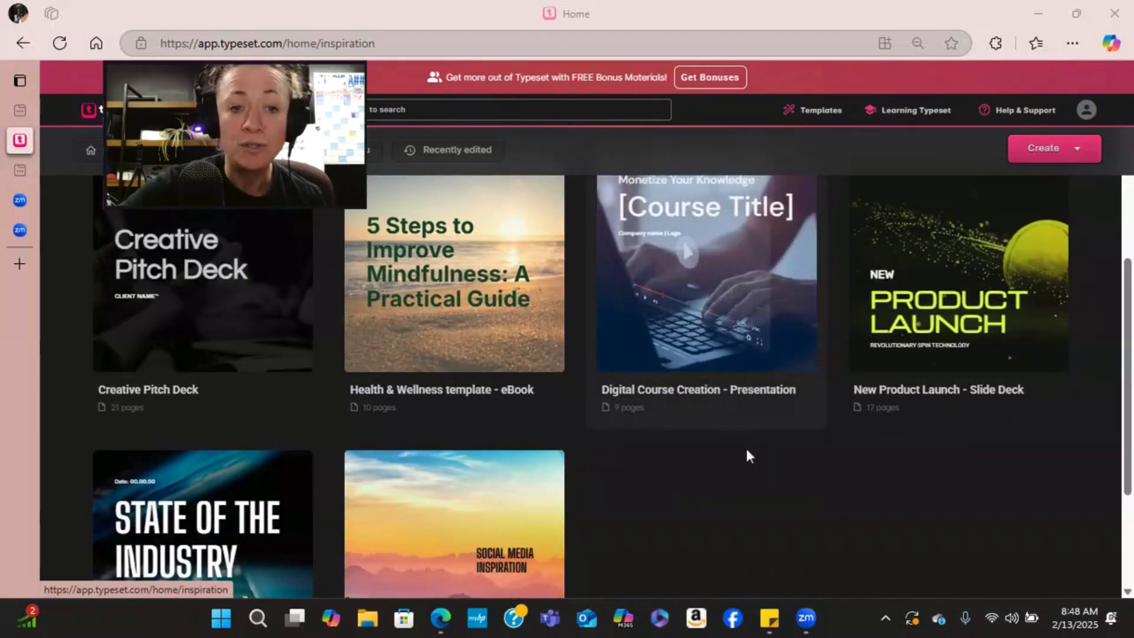
scroll(745, 443, "down", 2)
scroll(746, 450, "down", 1)
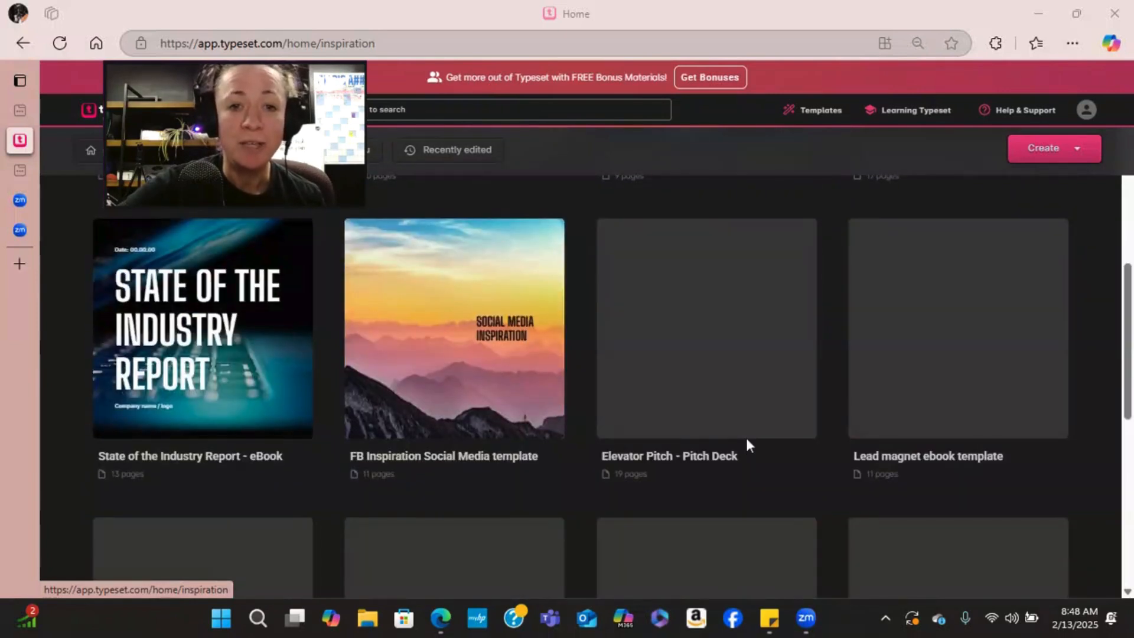
mouse_move(747, 439)
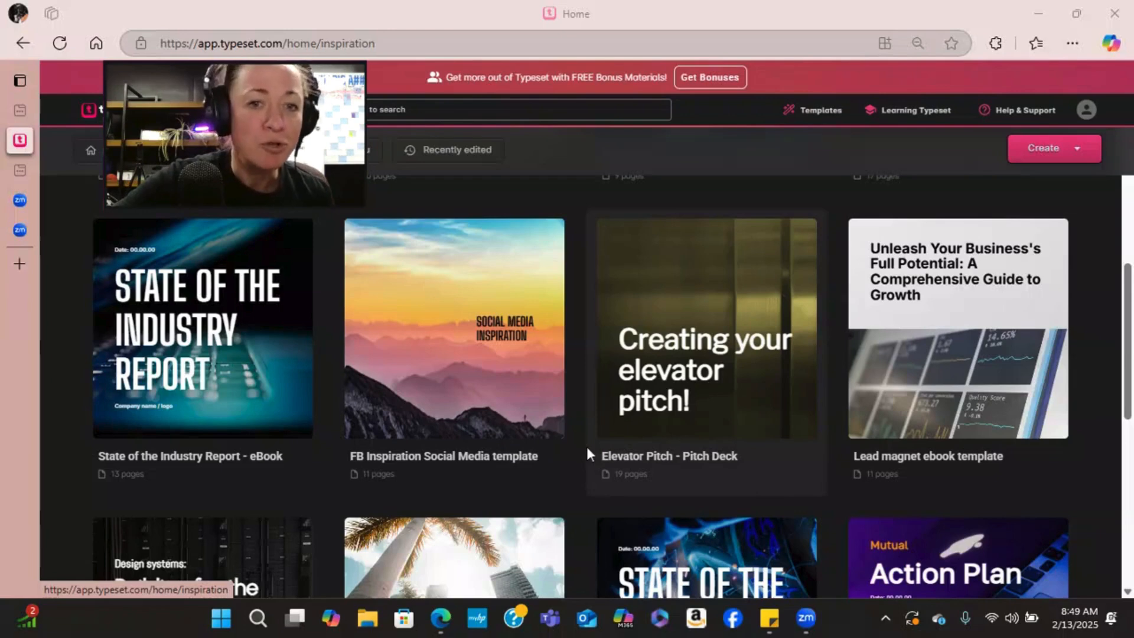
Step: Preview the FB Inspiration Social Media template, look through all its pages, and close the preview
mouse_move(532, 397)
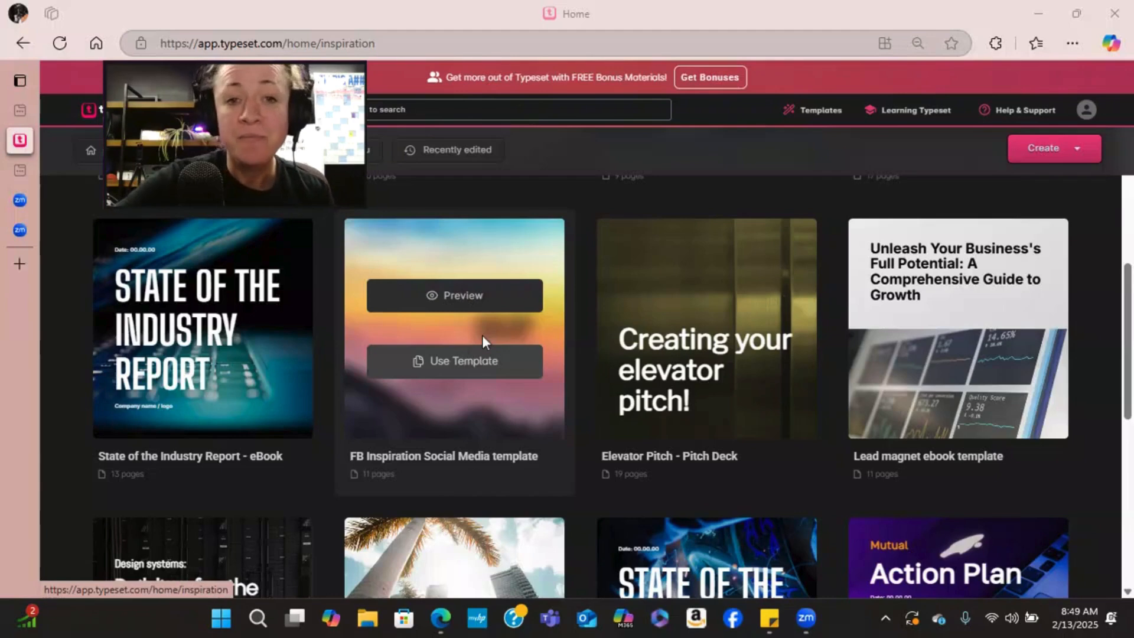
left_click(472, 296)
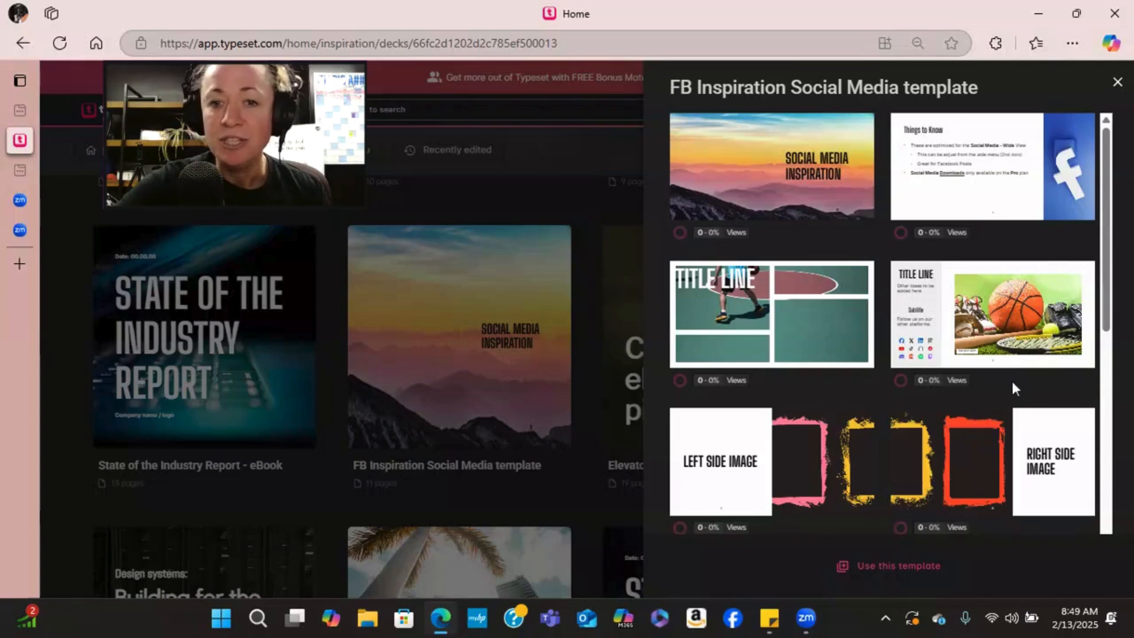
scroll(1012, 384, "down", 2)
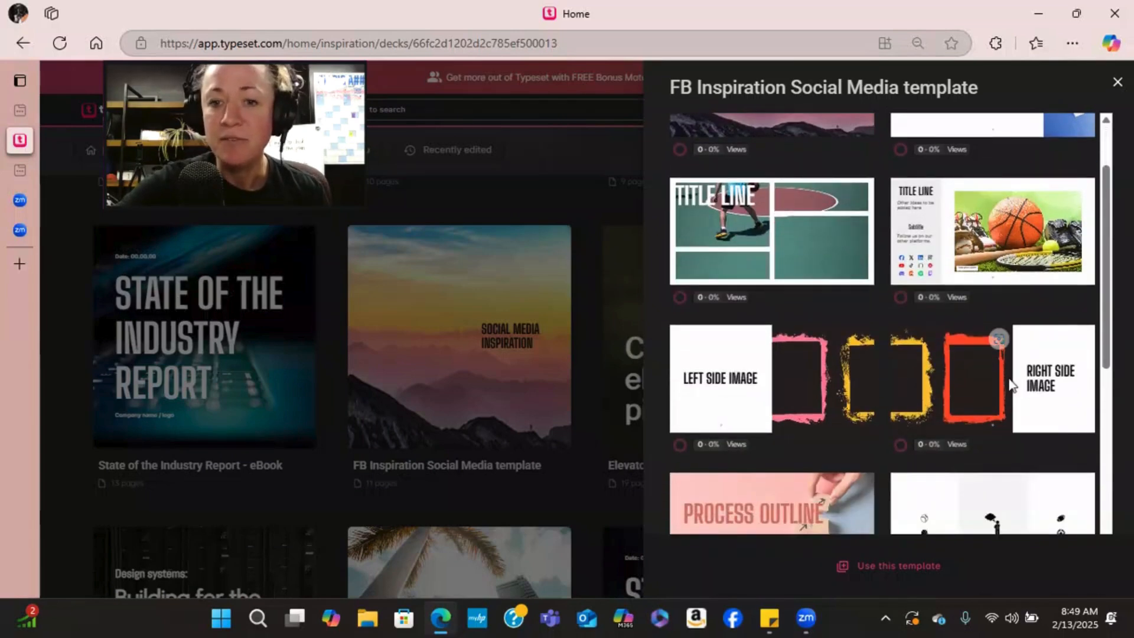
scroll(1013, 384, "down", 3)
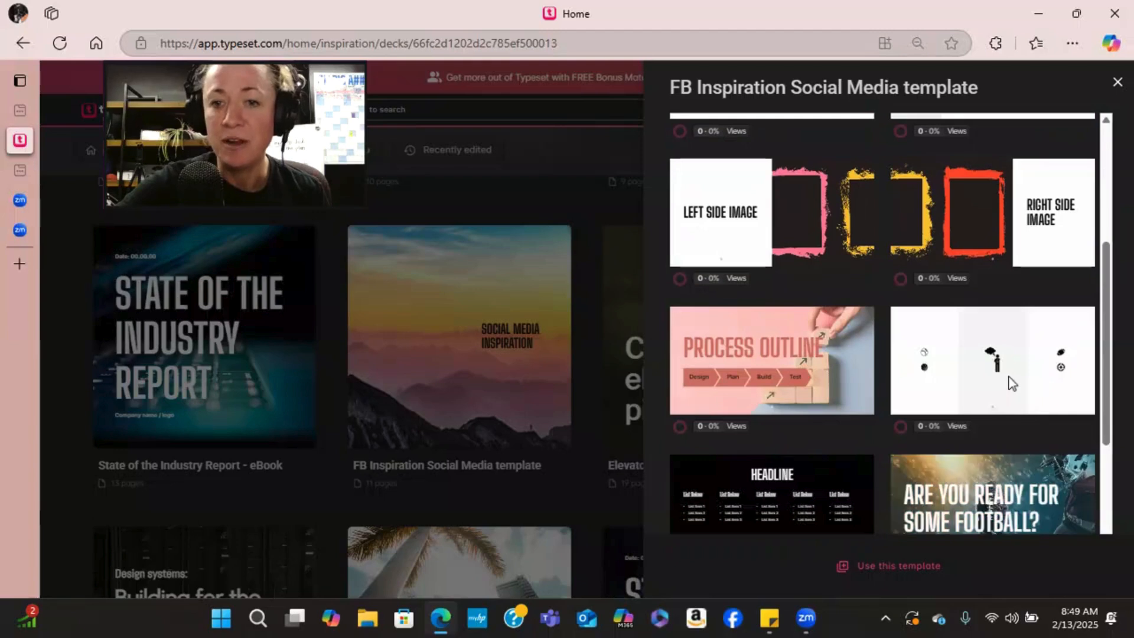
scroll(1012, 383, "down", 1)
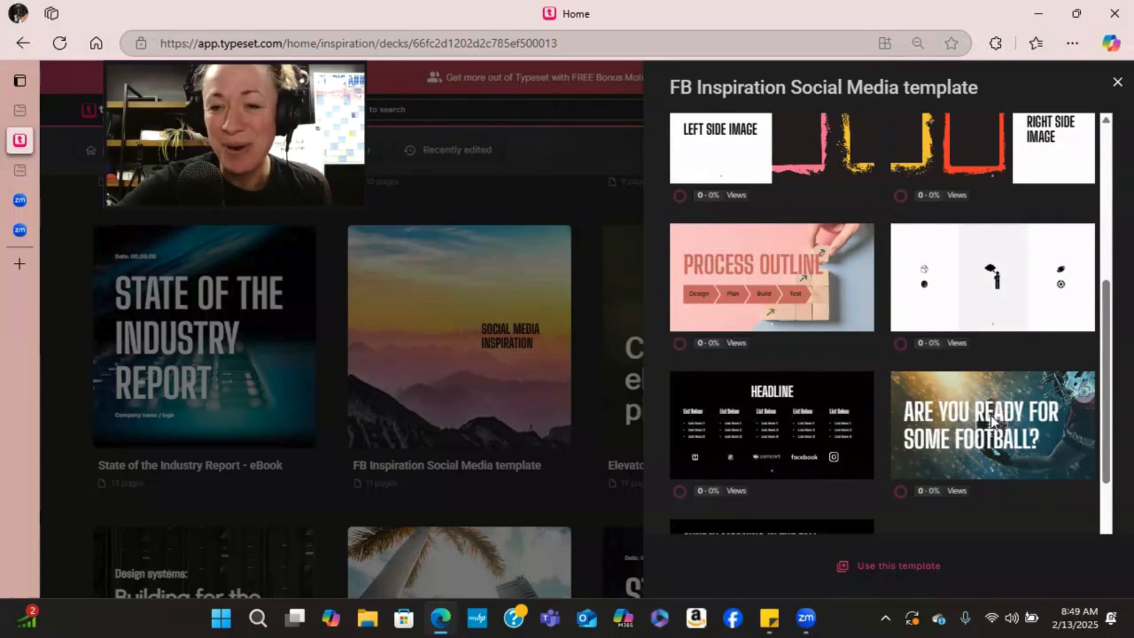
scroll(990, 414, "down", 2)
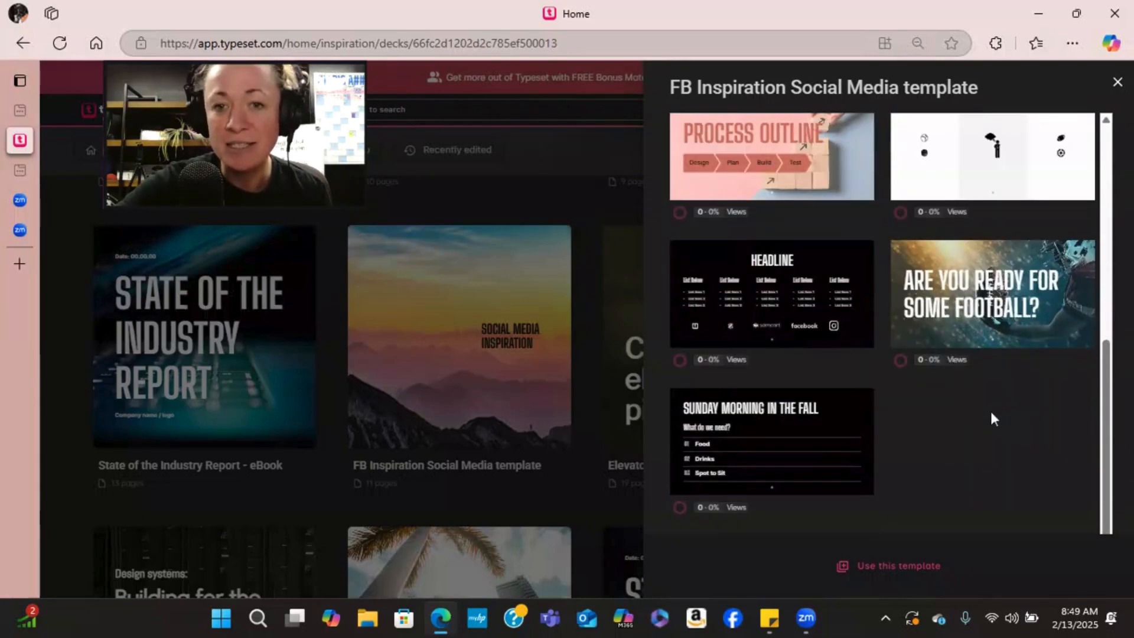
scroll(992, 412, "up", 3)
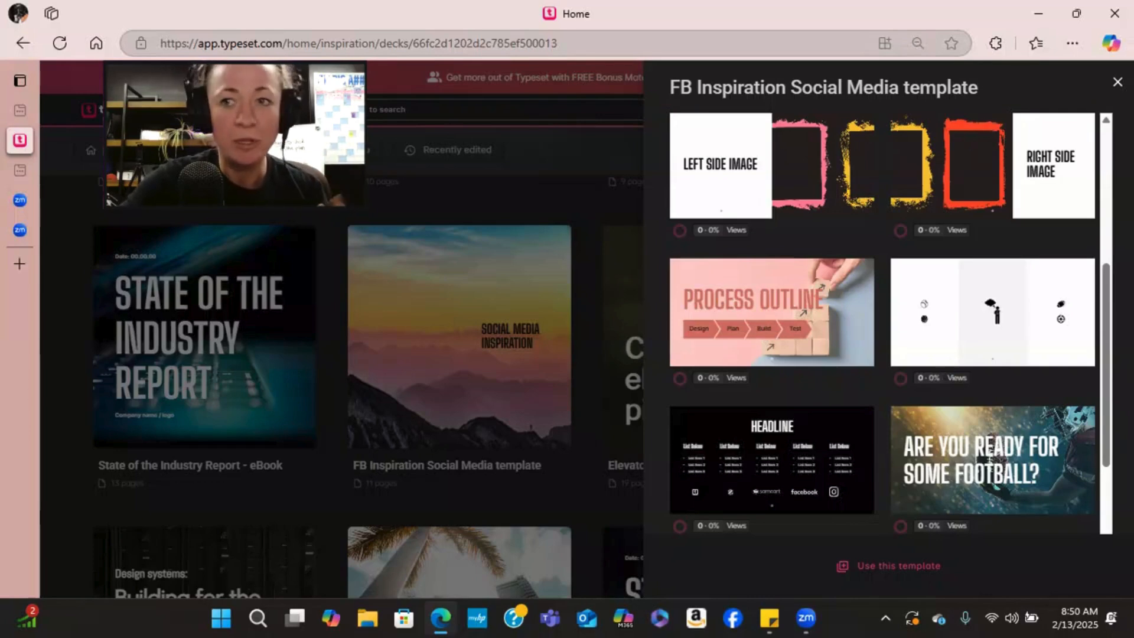
left_click(1117, 85)
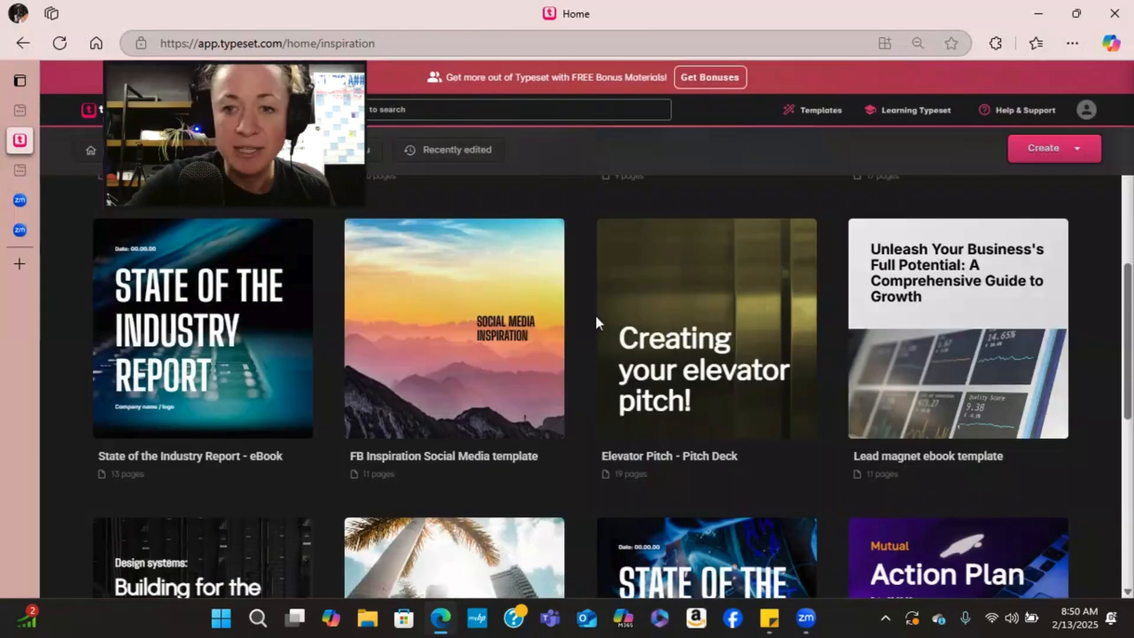
Step: Browse the gallery from the Elevator Pitch row through the business report and planning templates to the Sales Battlecard row
mouse_move(679, 343)
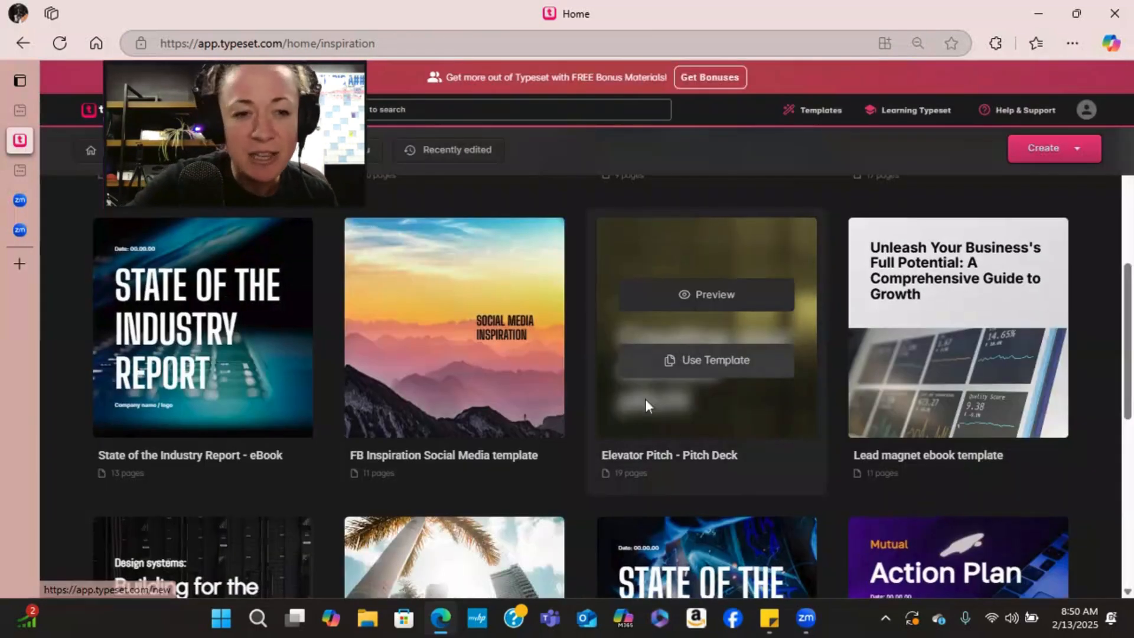
scroll(563, 381, "down", 3)
mouse_move(564, 382)
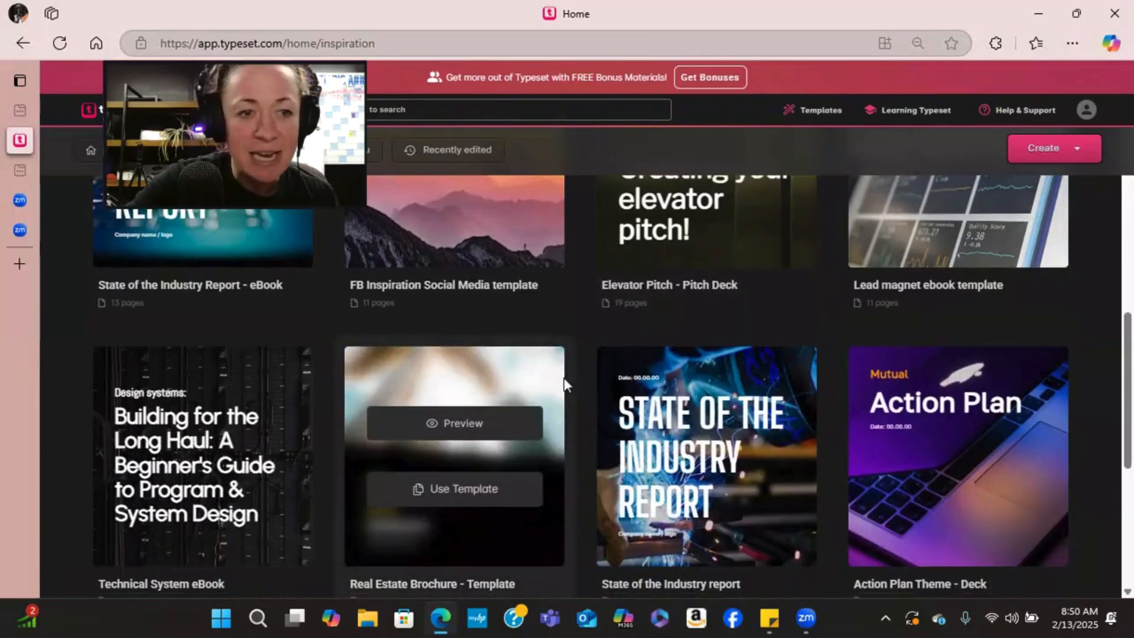
scroll(564, 381, "down", 5)
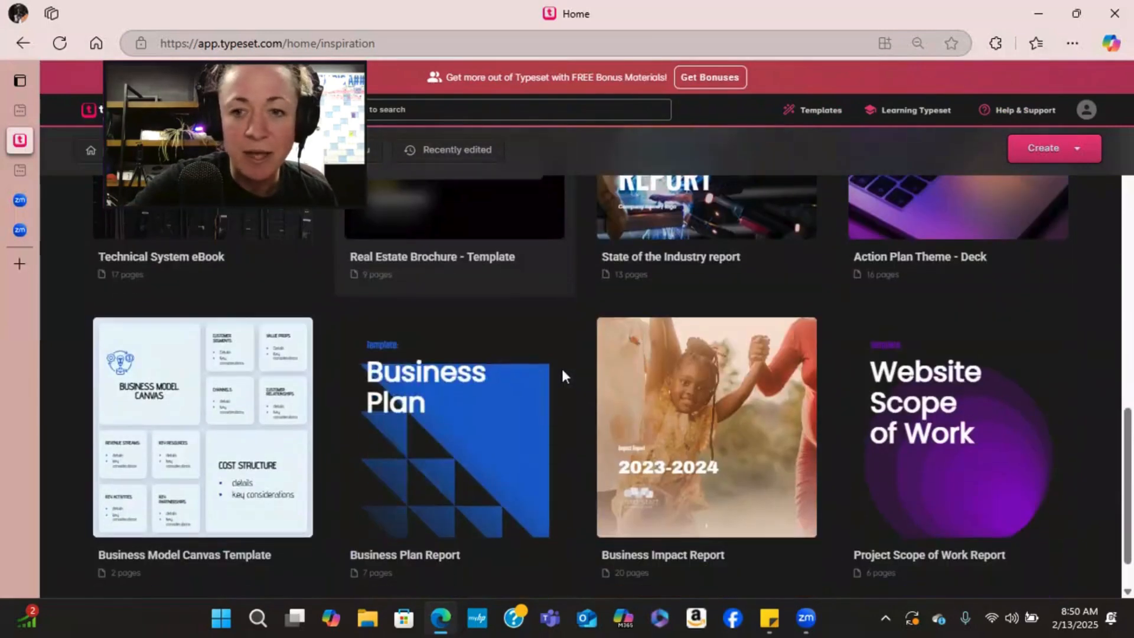
scroll(563, 376, "down", 2)
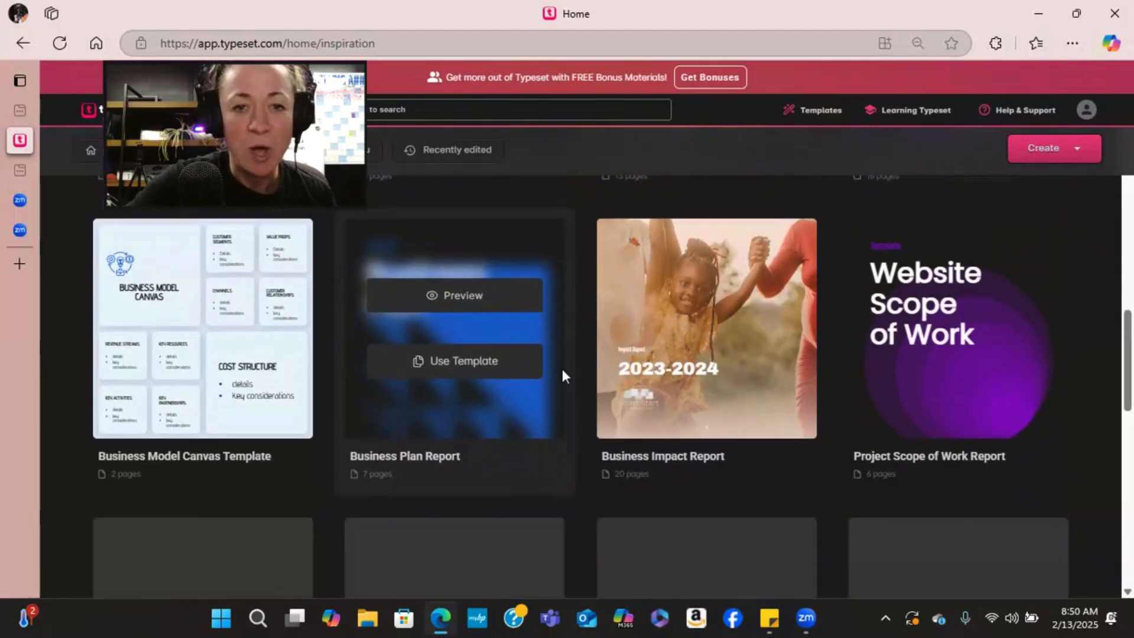
scroll(563, 372, "down", 1)
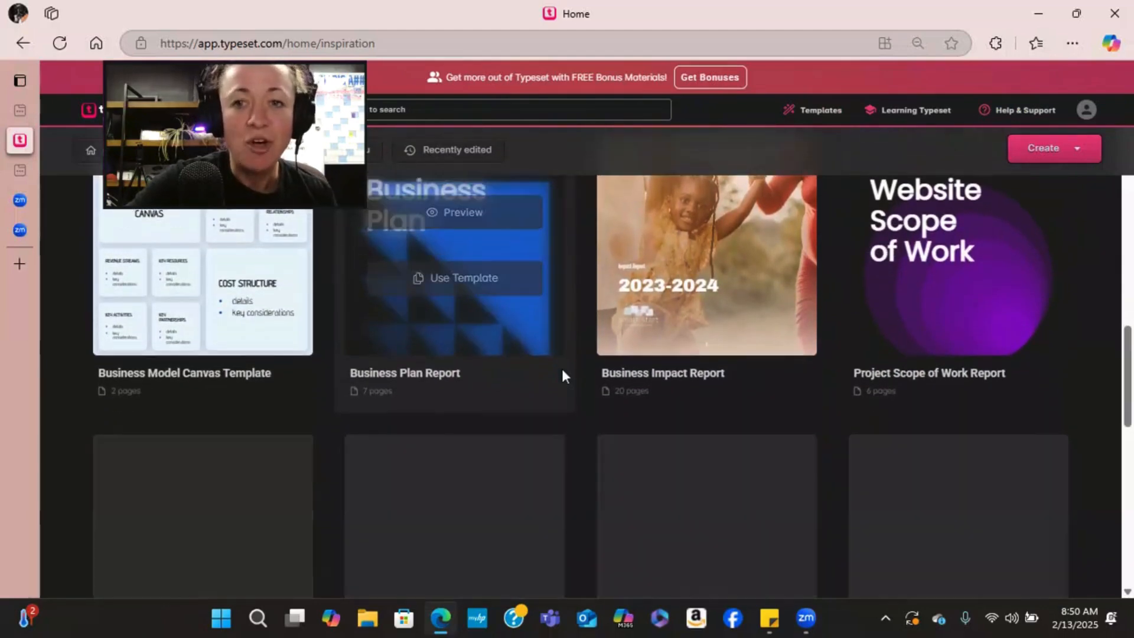
scroll(562, 373, "down", 2)
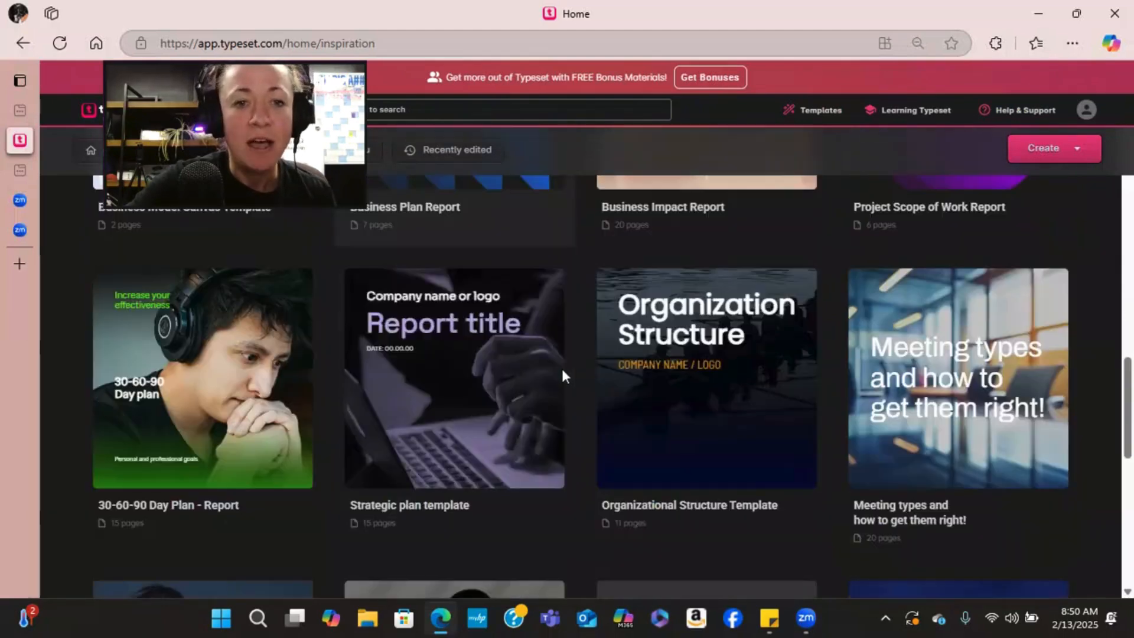
mouse_move(641, 288)
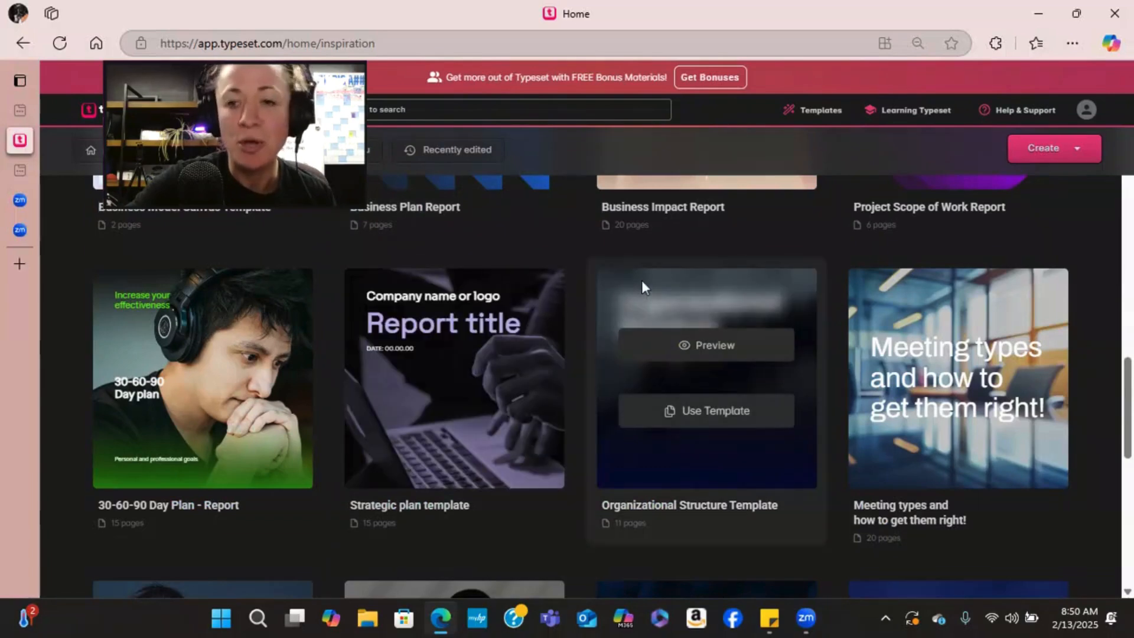
mouse_move(530, 431)
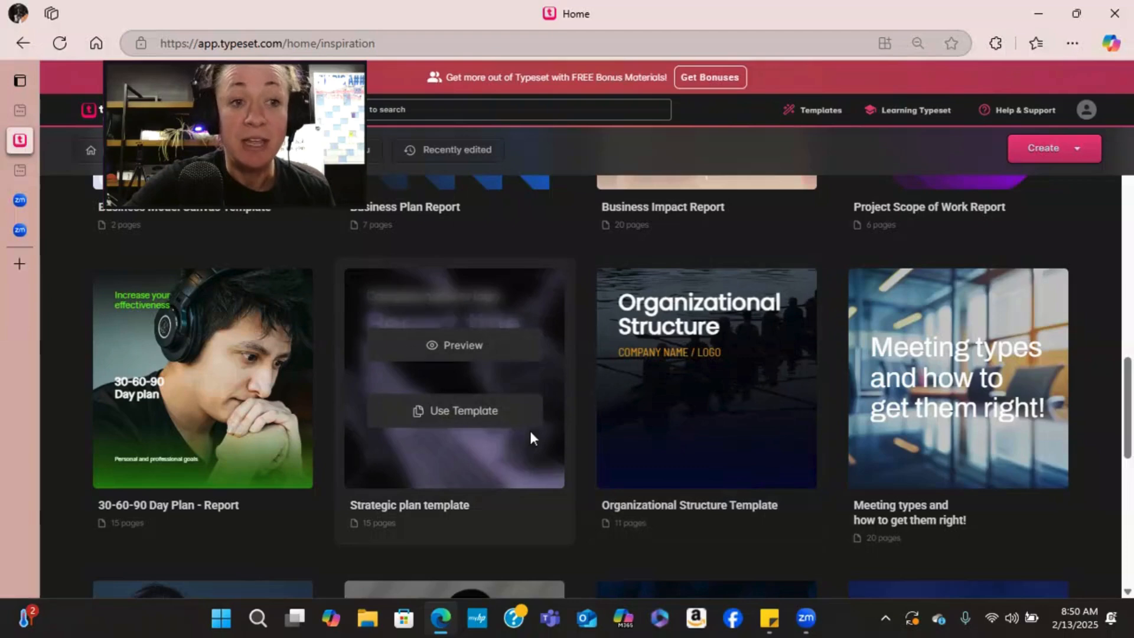
scroll(530, 438, "down", 1)
scroll(530, 430, "down", 3)
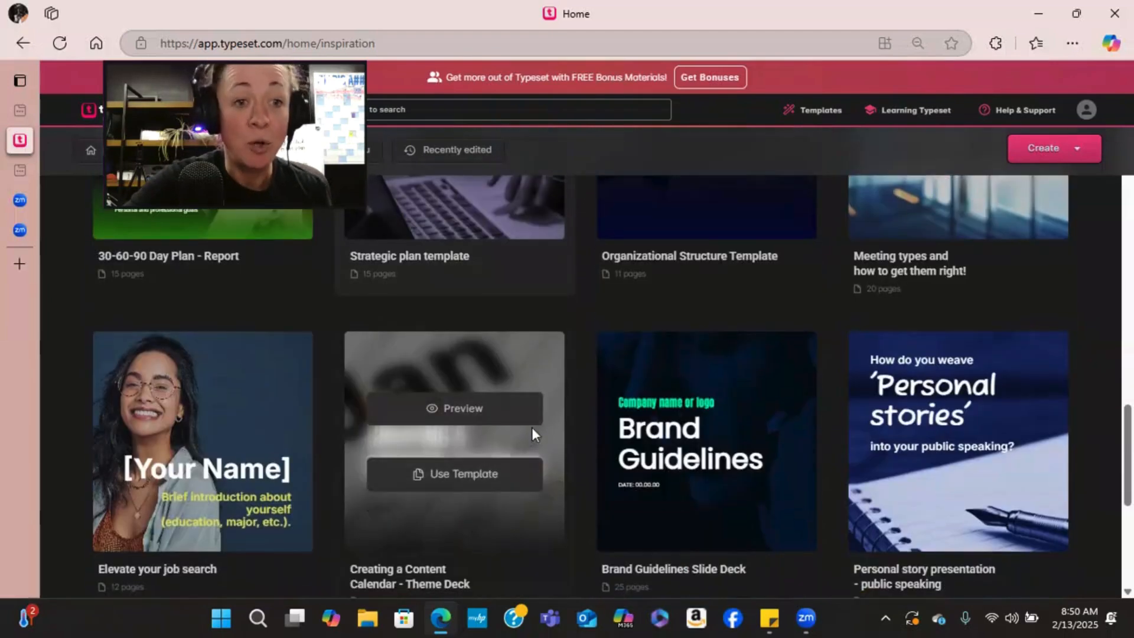
scroll(532, 427, "down", 2)
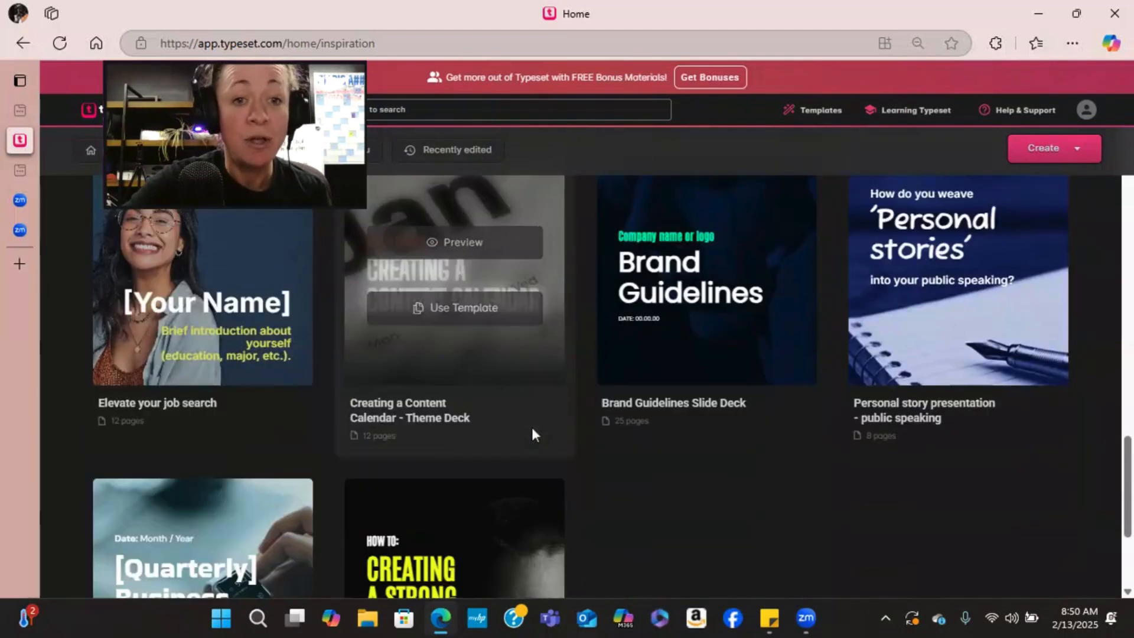
scroll(809, 471, "down", 2)
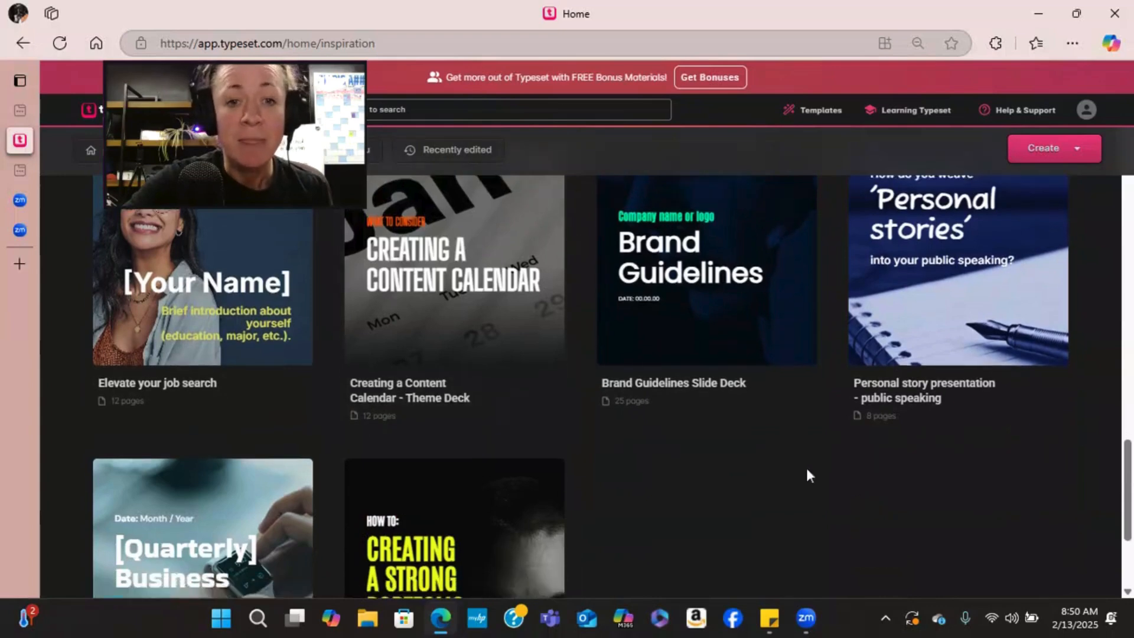
scroll(808, 464, "down", 2)
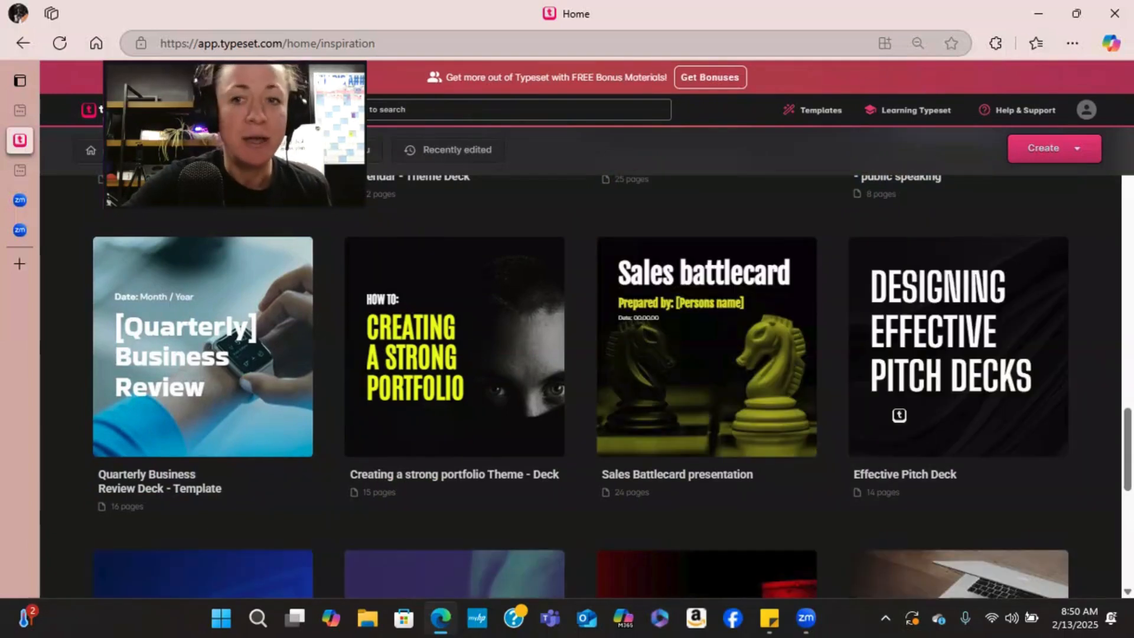
Step: Preview the Effective Pitch Deck template's pages and close the preview
mouse_move(954, 393)
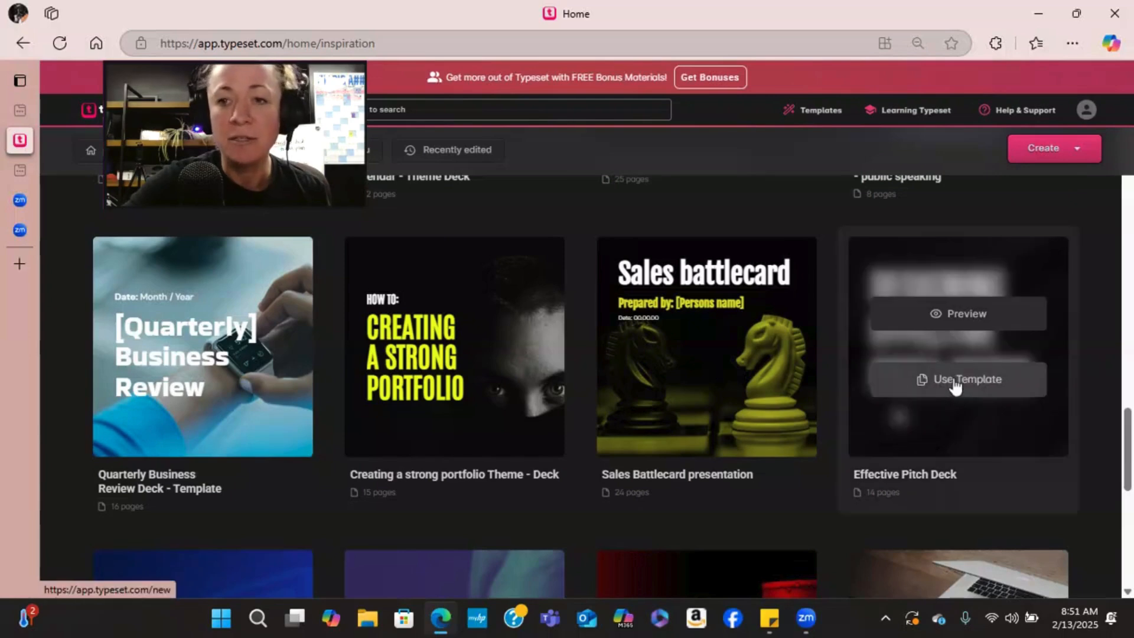
left_click(964, 319)
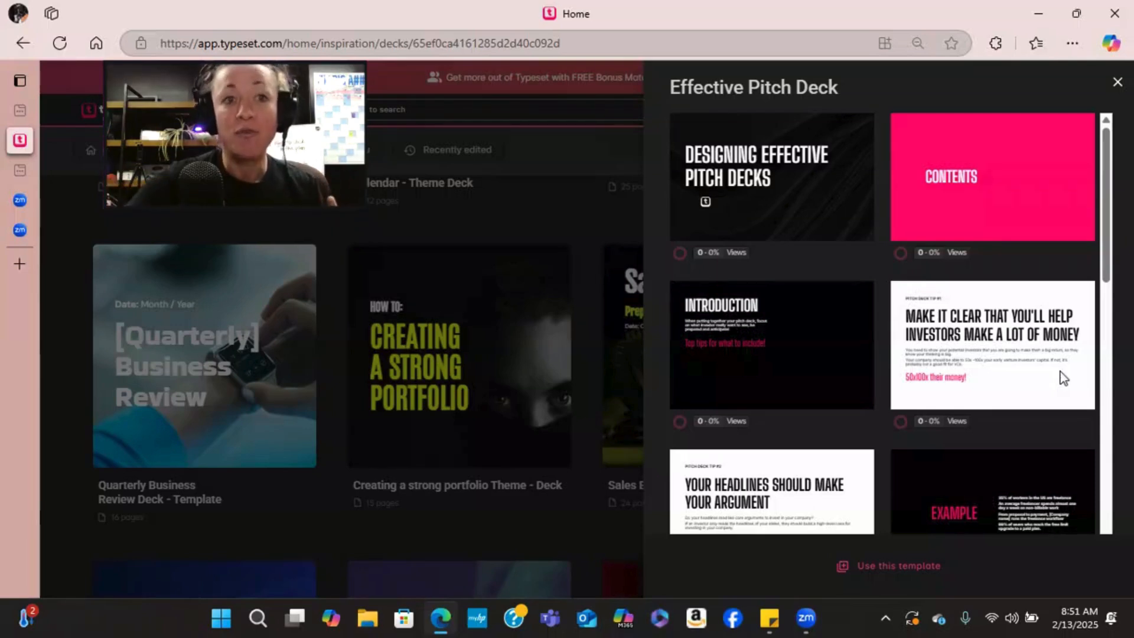
left_click(1118, 83)
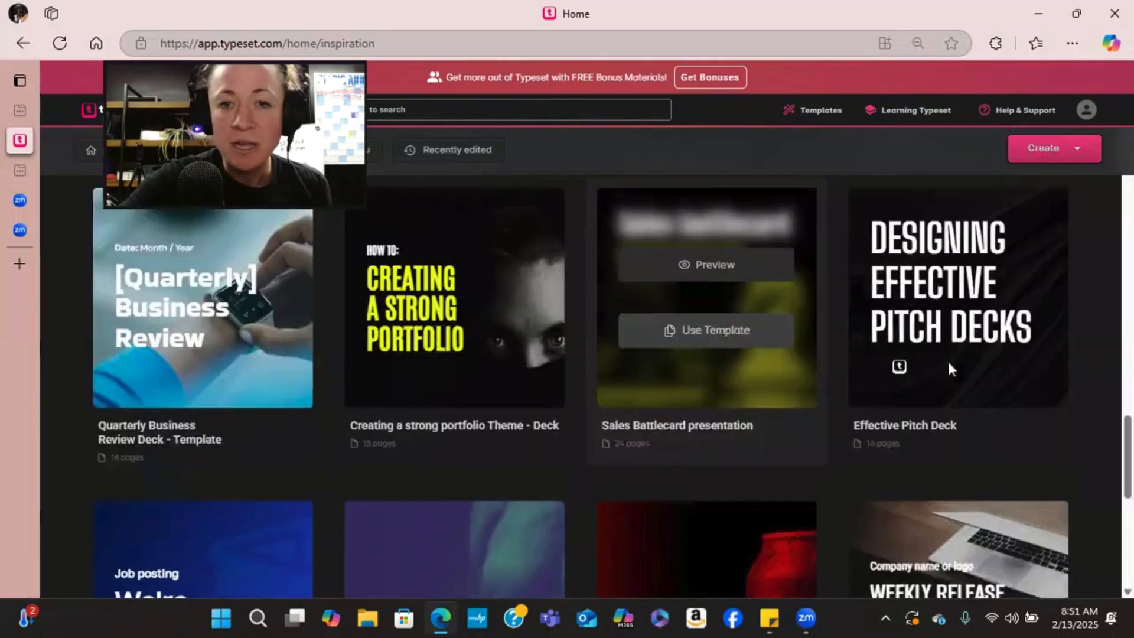
Step: Browse the gallery's further slide deck templates, from HR Hiring team down past Visual List - Social media
scroll(1032, 404, "down", 3)
scroll(1087, 415, "down", 3)
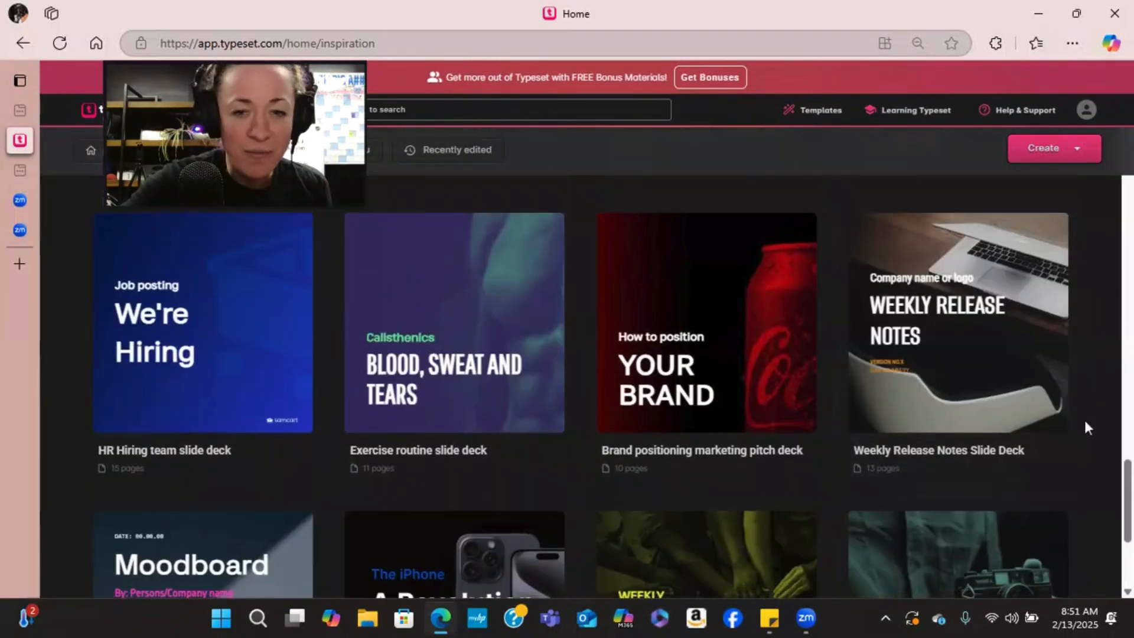
scroll(1083, 417, "down", 4)
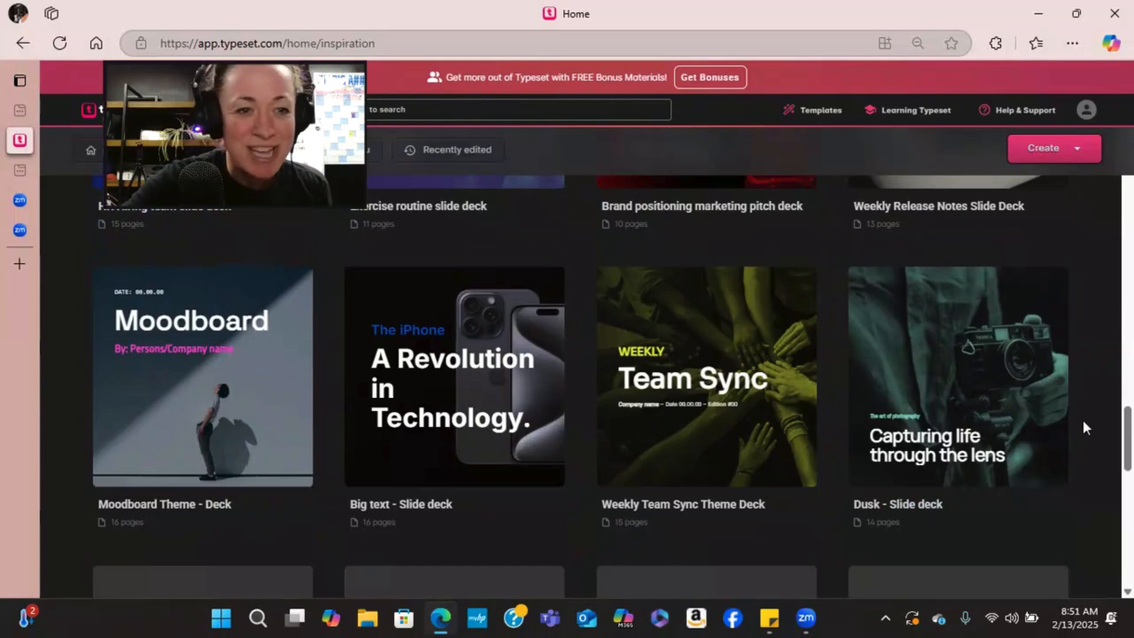
scroll(1084, 421, "down", 4)
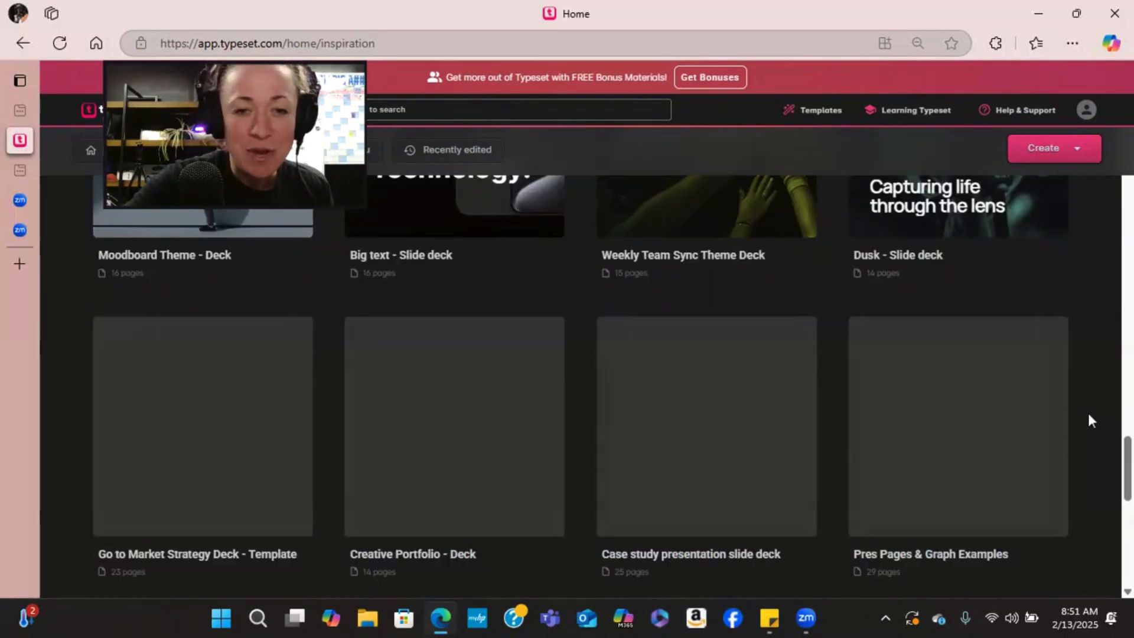
scroll(1094, 409, "down", 4)
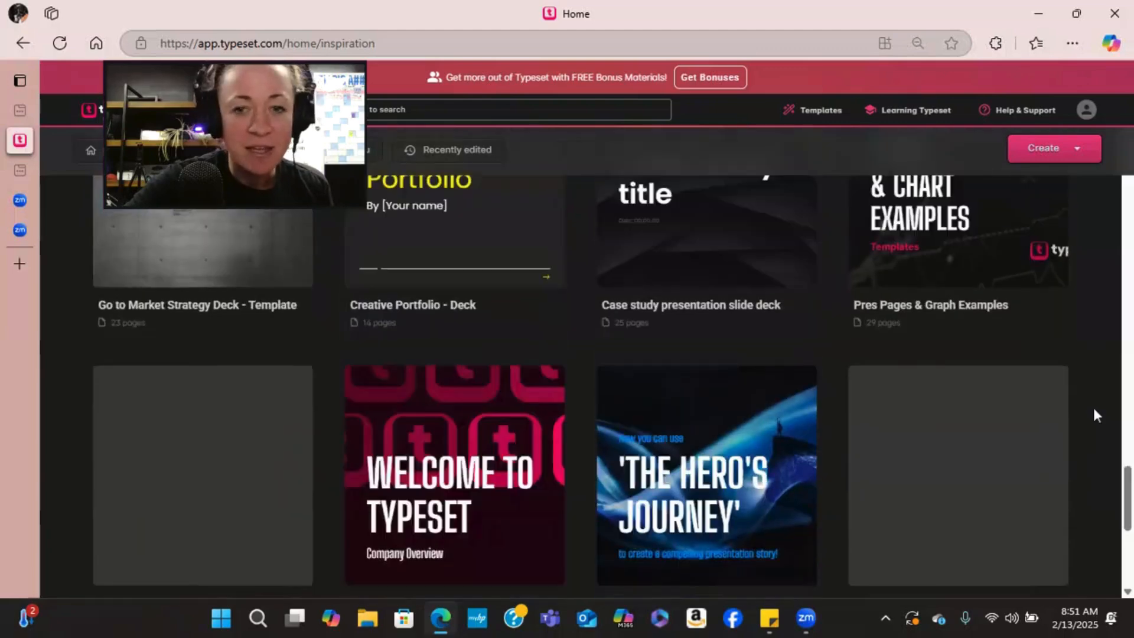
scroll(1093, 407, "down", 4)
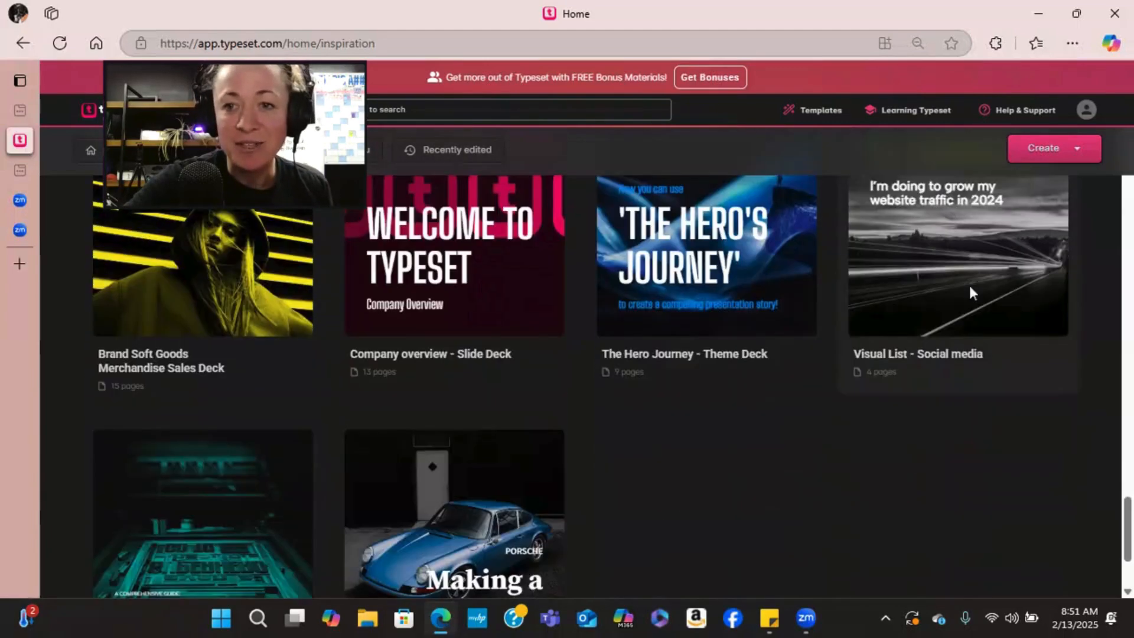
Step: Create an editable copy of the Visual List - Social media template
scroll(1042, 430, "up", 3)
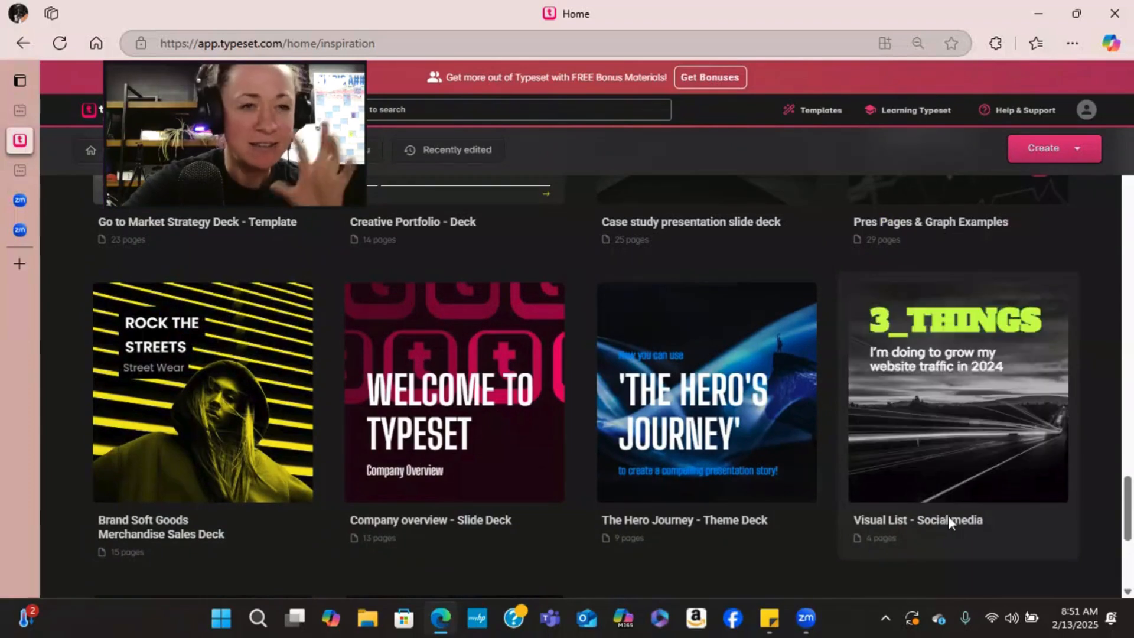
mouse_move(945, 480)
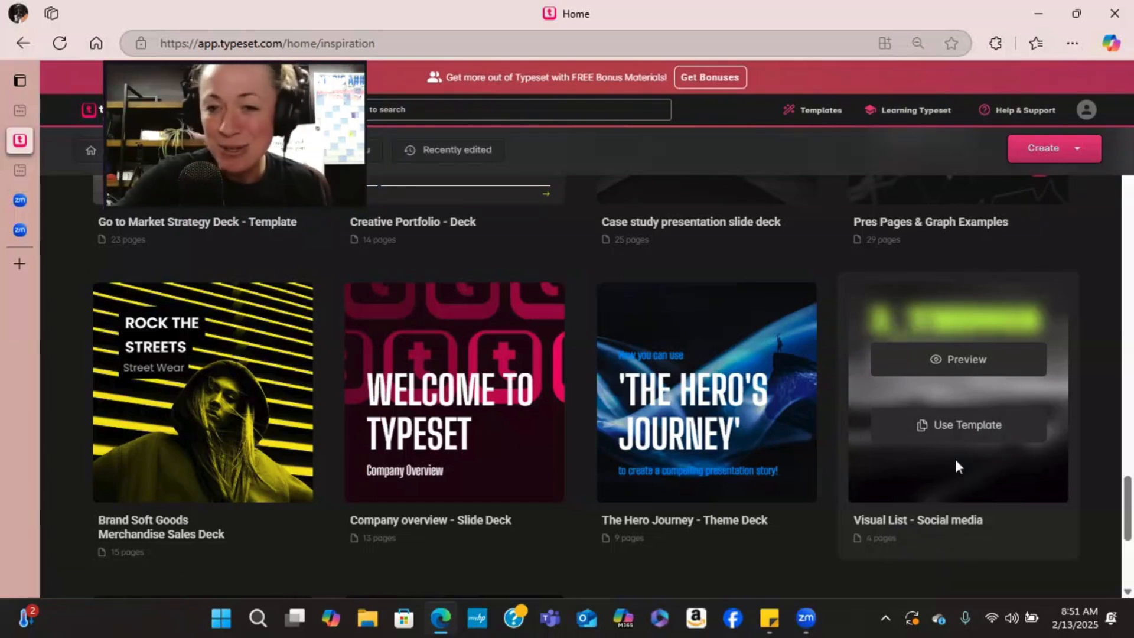
left_click(968, 428)
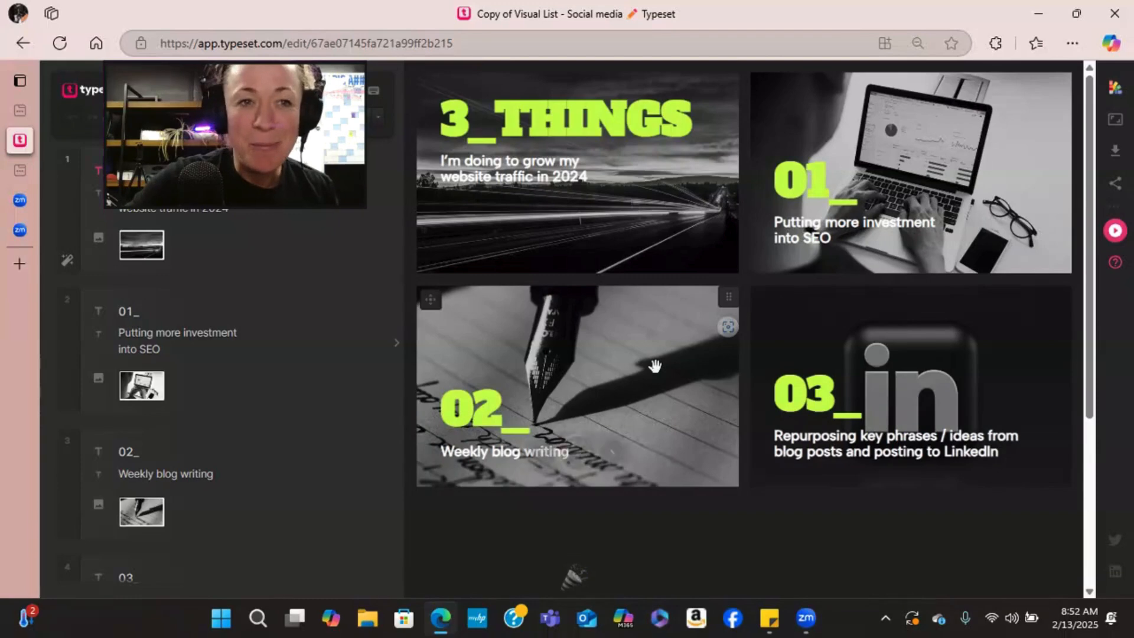
mouse_move(654, 366)
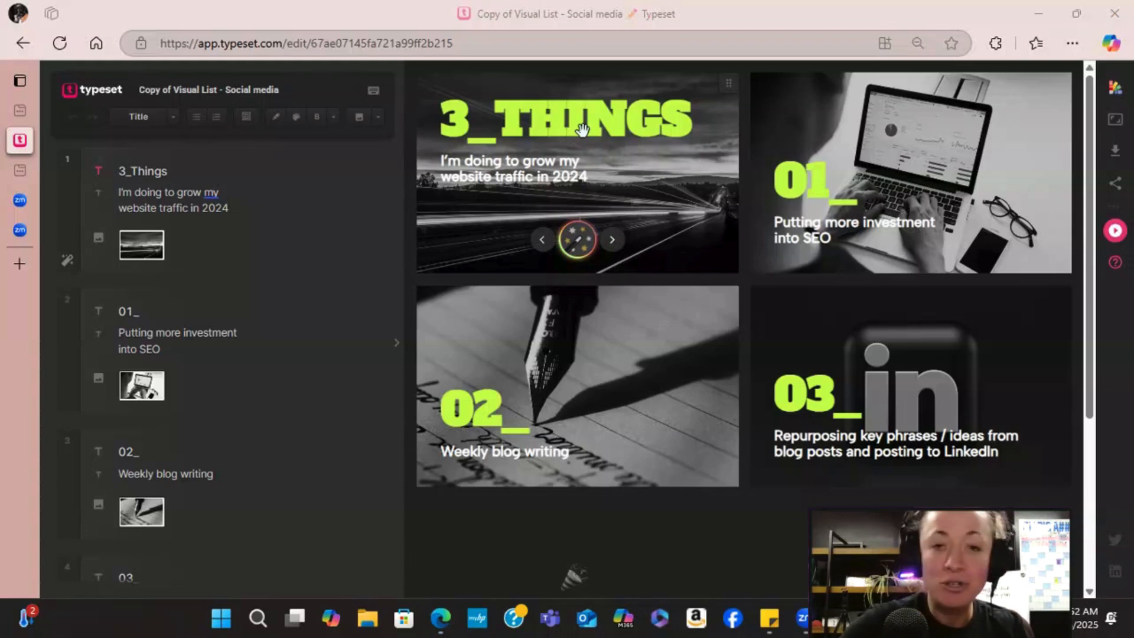
Step: Replace the first page's title with "3 Ways to Increase Your Protein"
left_click(172, 171)
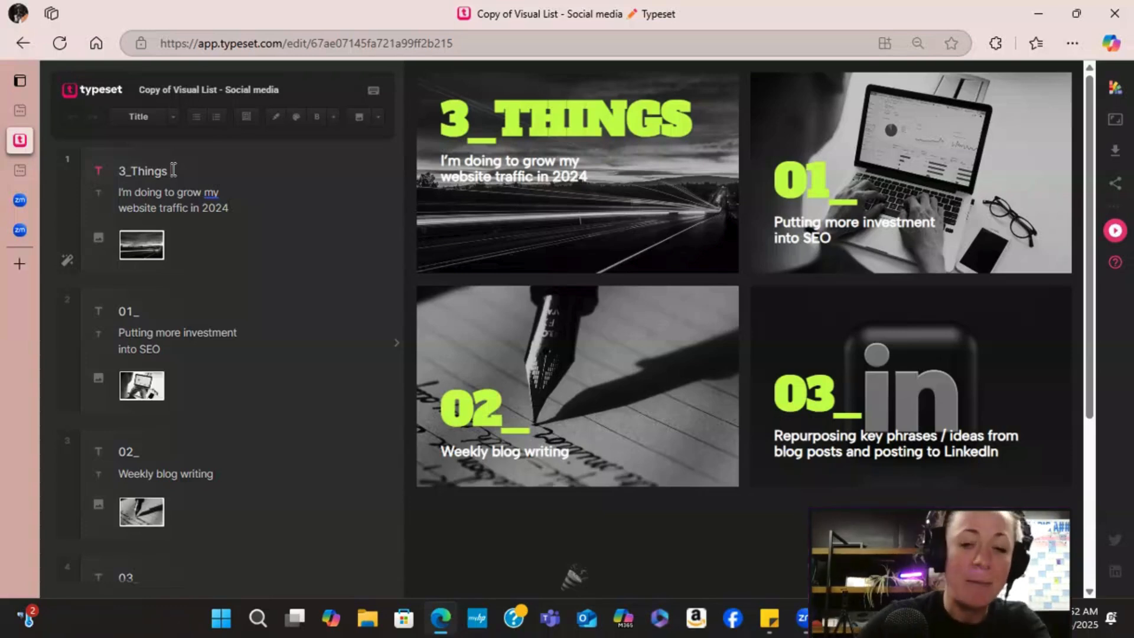
key("BackSpace")
key("BackSpace")
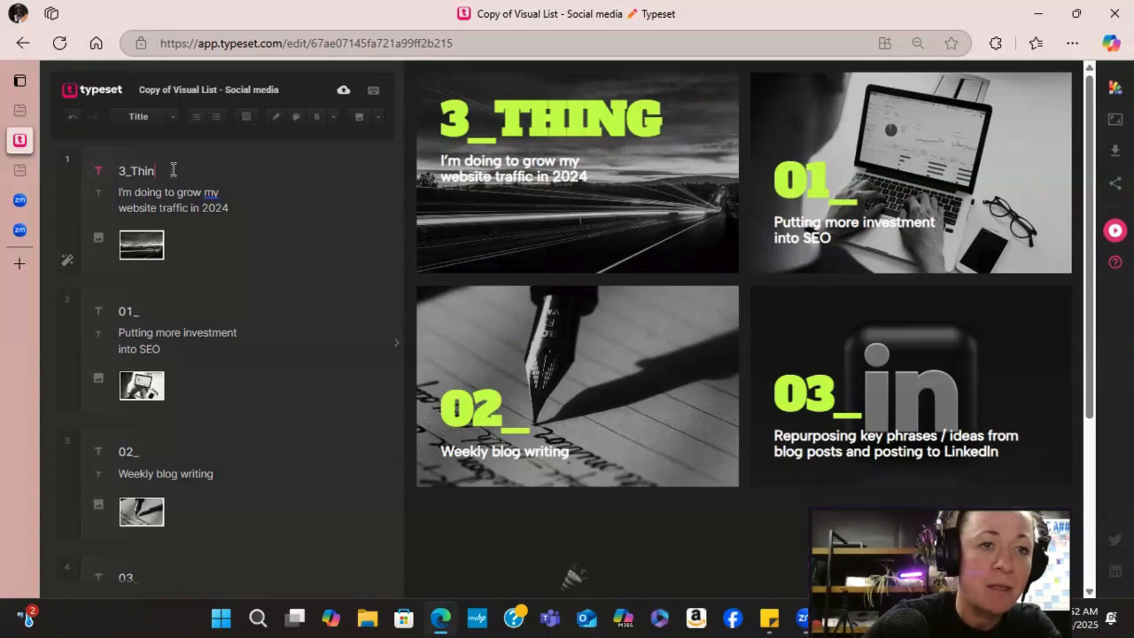
key("BackSpace")
key("BackSpace")
key("BackSpace")
key("BackSpace")
key("BackSpace")
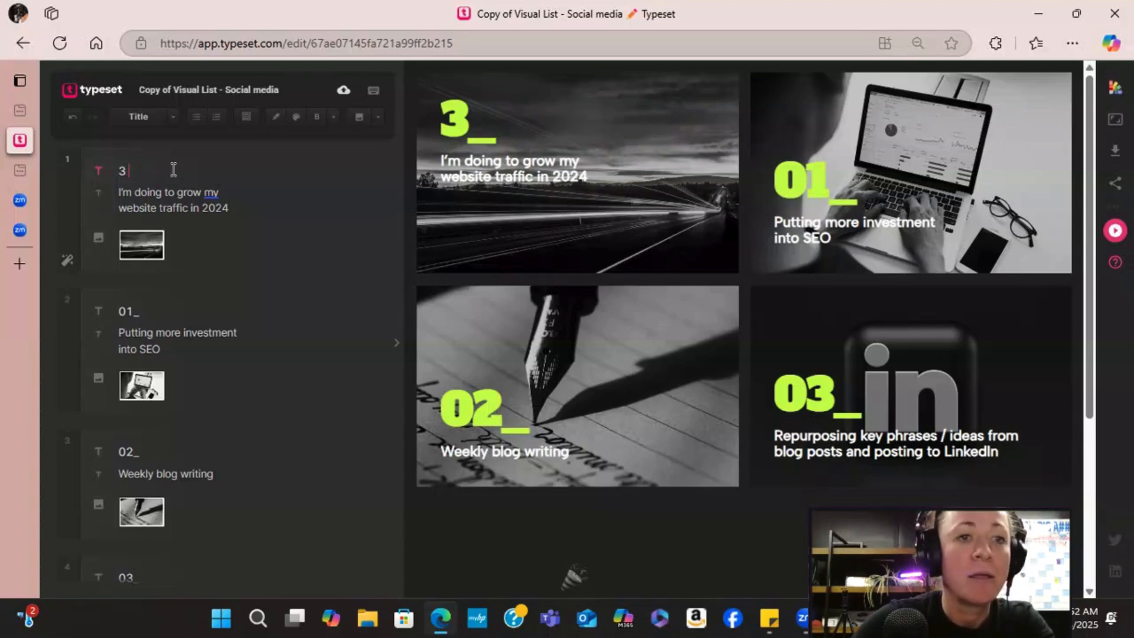
key("BackSpace")
key("BackSpace")
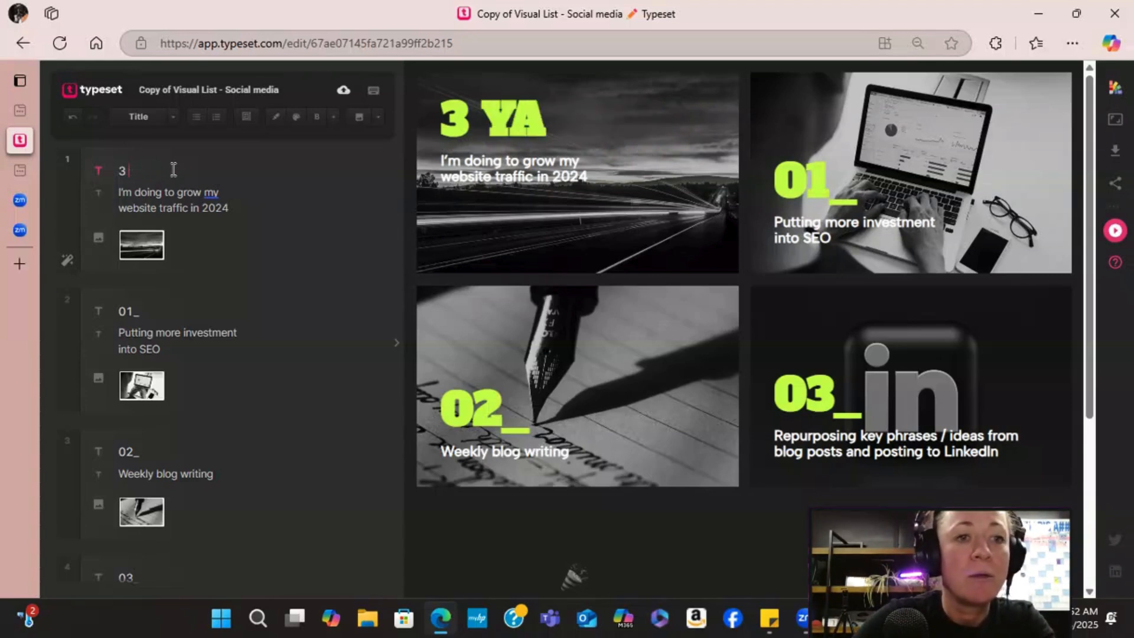
type("Ways to In")
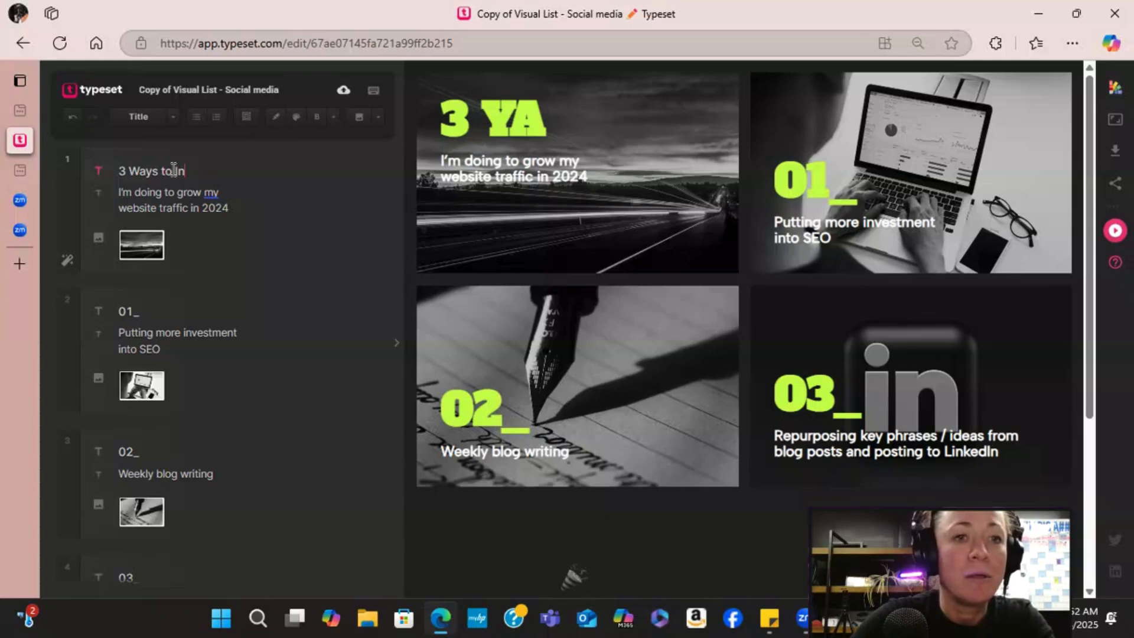
type("crease Your")
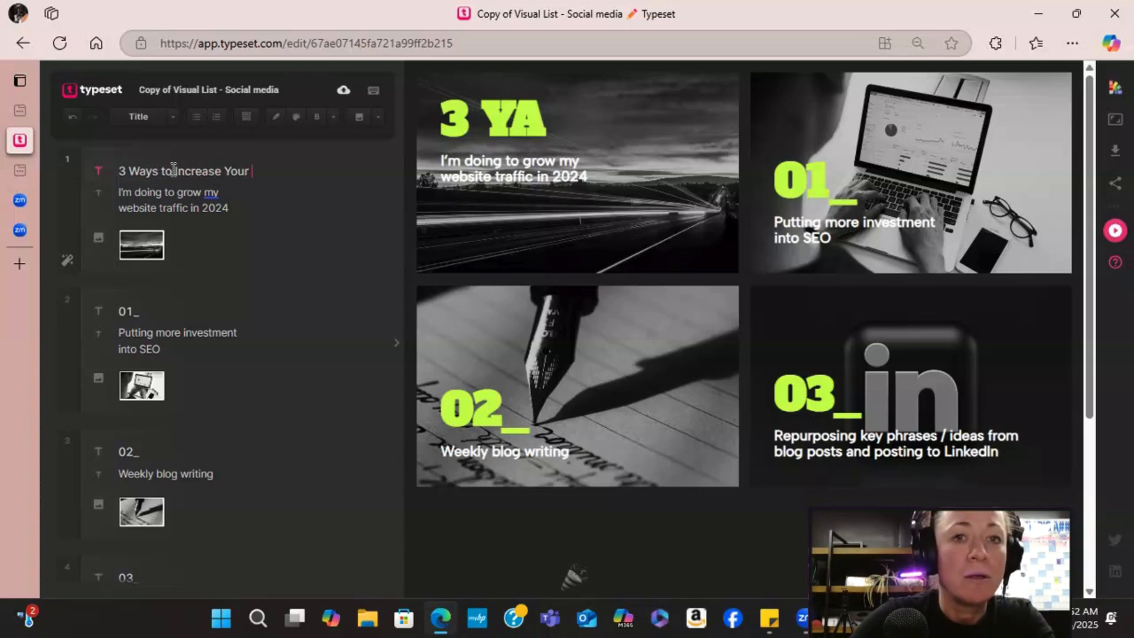
type(" Protein")
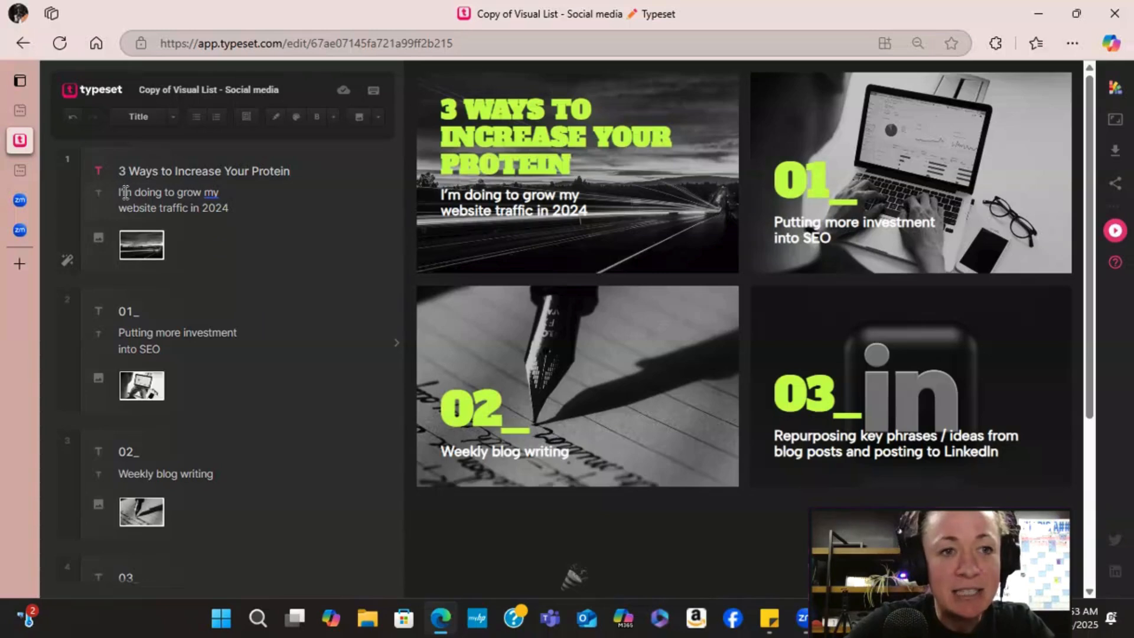
Step: Replace the first page's subtitle with "That you can start today!"
left_click_drag(120, 192, 250, 203)
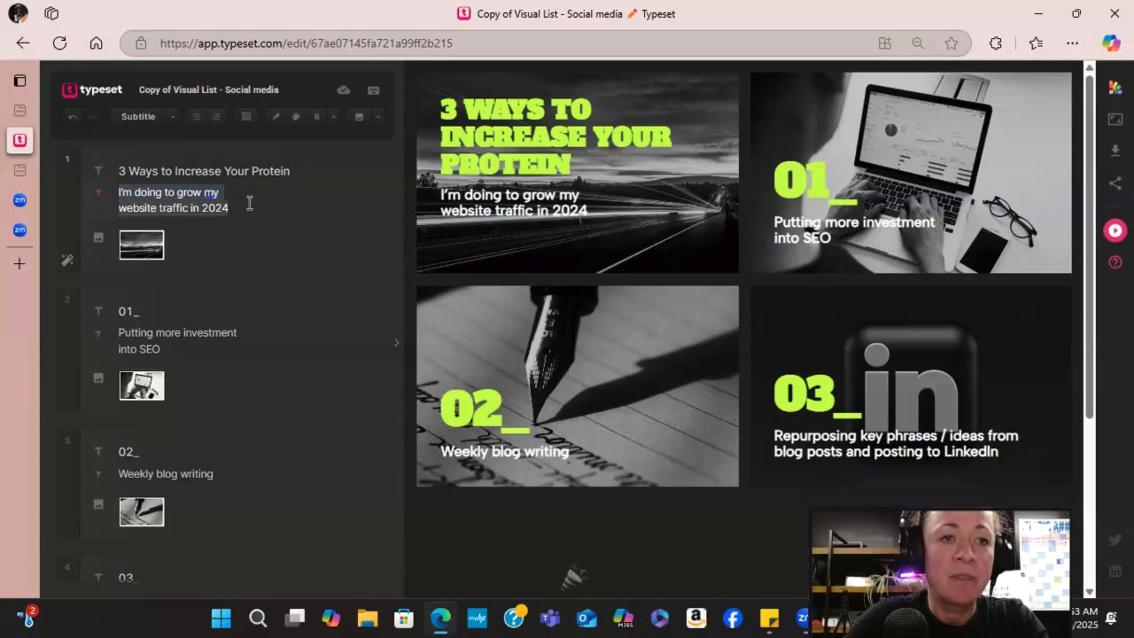
type("That you can sta")
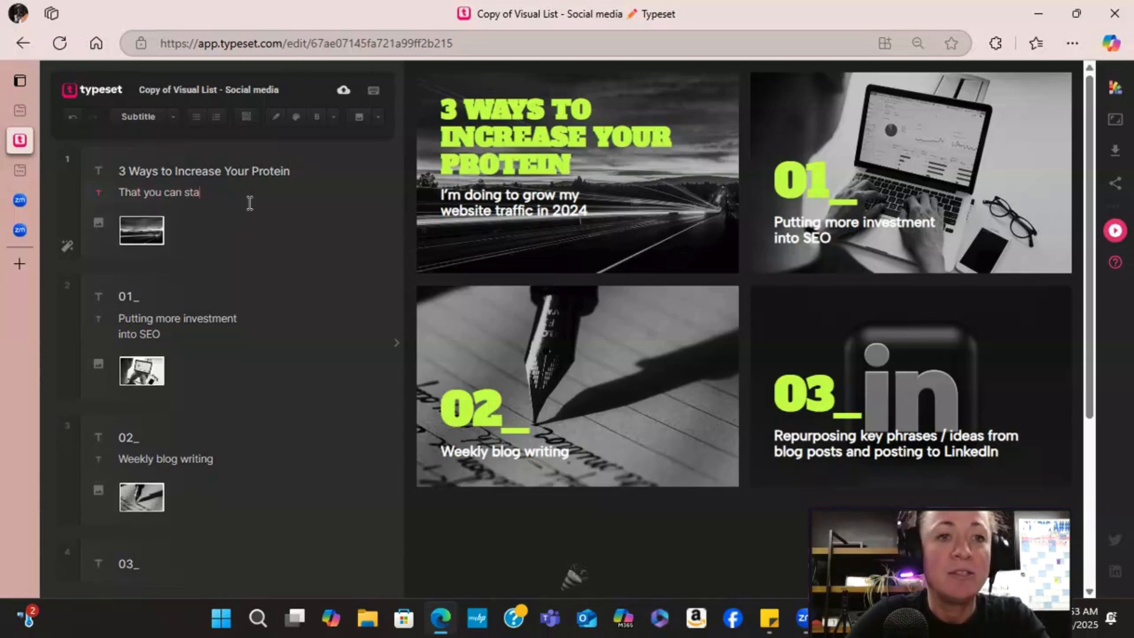
type("rt today!")
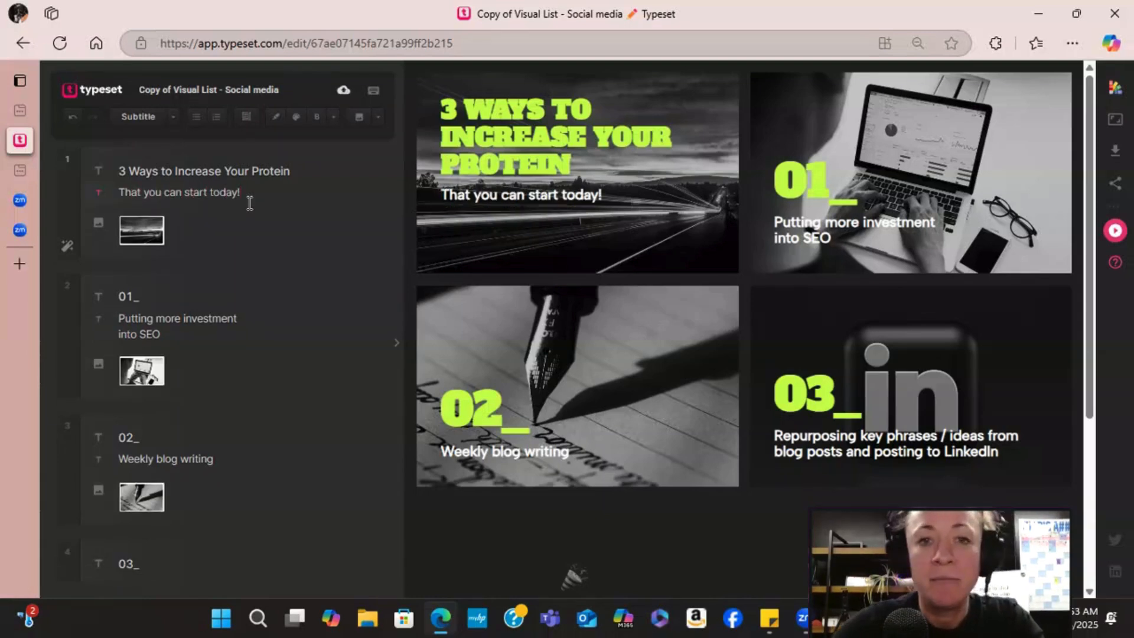
Step: Start replacing the first page's image and search Unsplash for "protein"
mouse_move(662, 243)
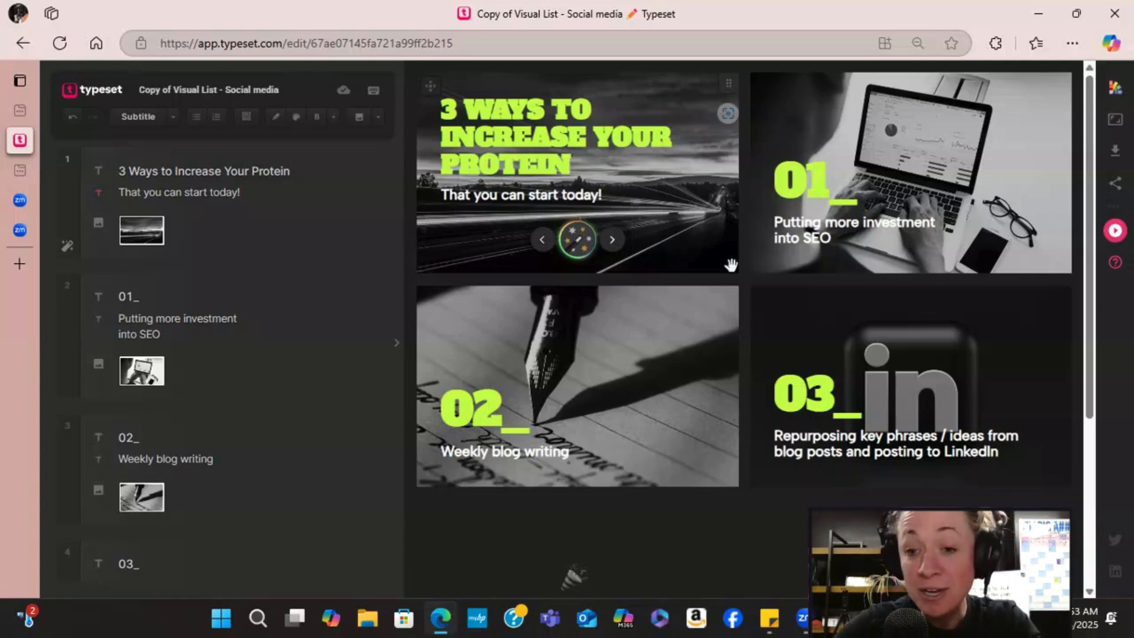
mouse_move(161, 239)
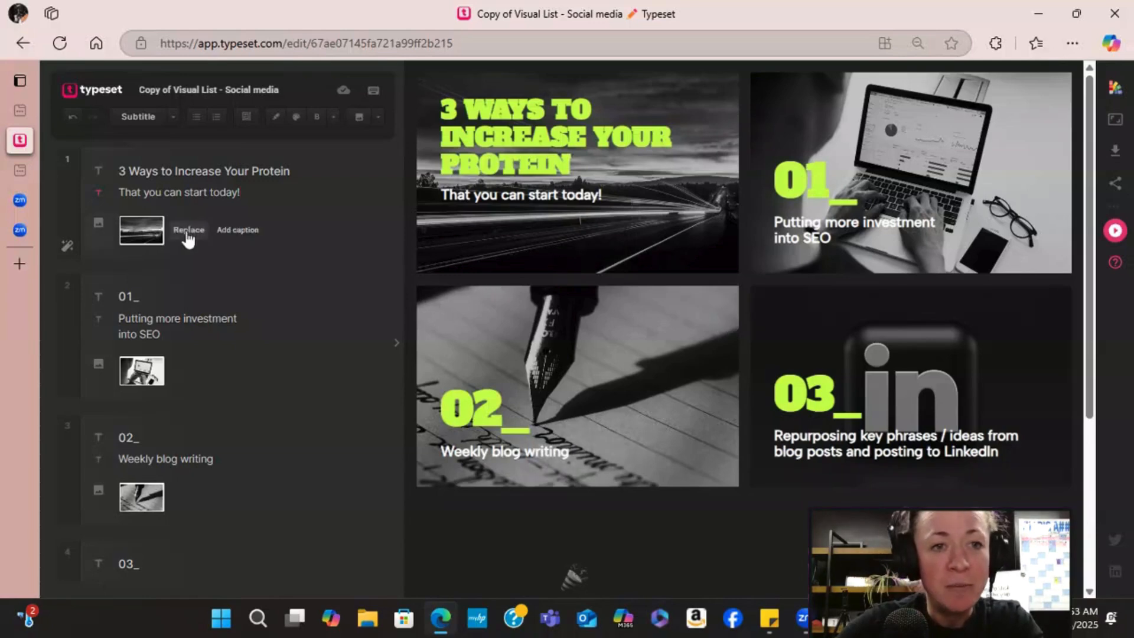
left_click(188, 231)
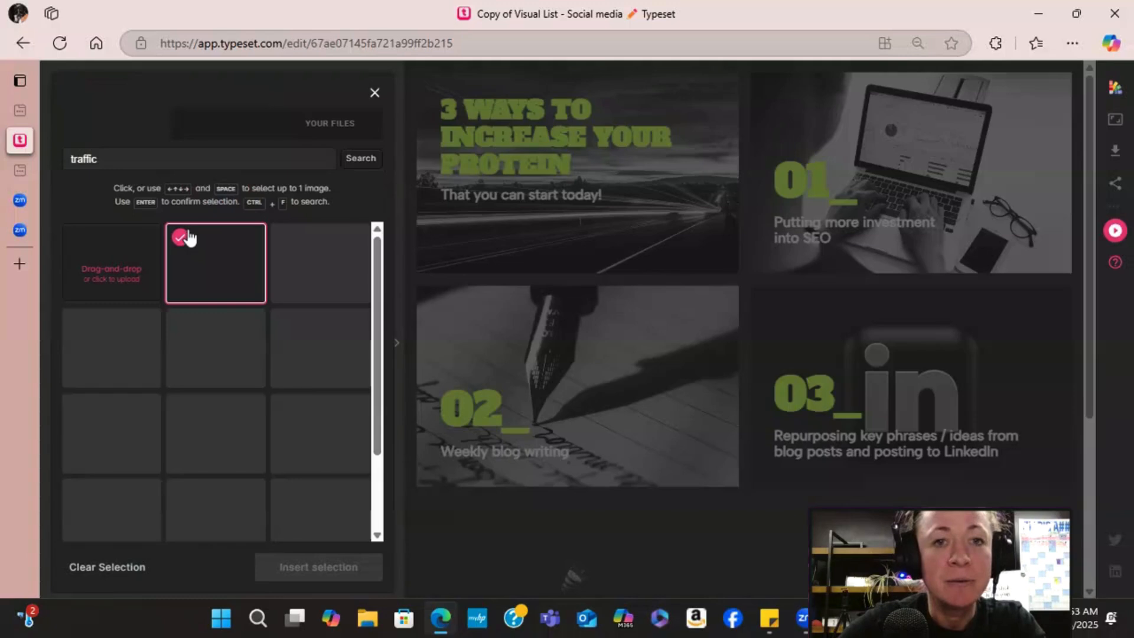
left_click(108, 160)
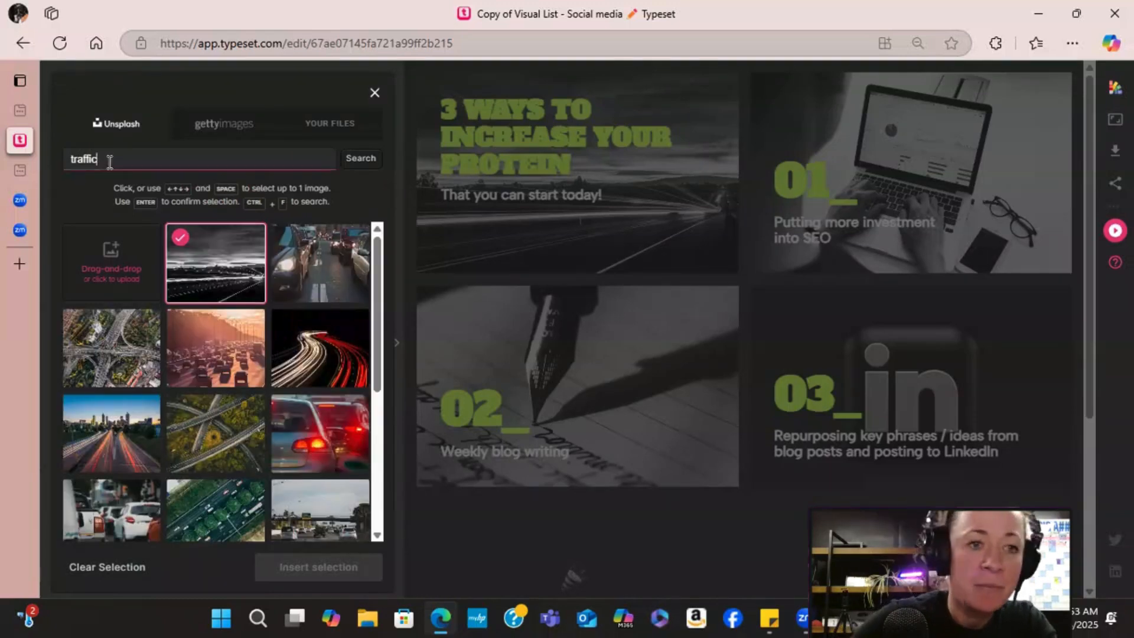
key("BackSpace")
key("BackSpace")
key("BackSpace")
key("BackSpace")
key("BackSpace")
key("BackSpace")
key("BackSpace")
type("protein")
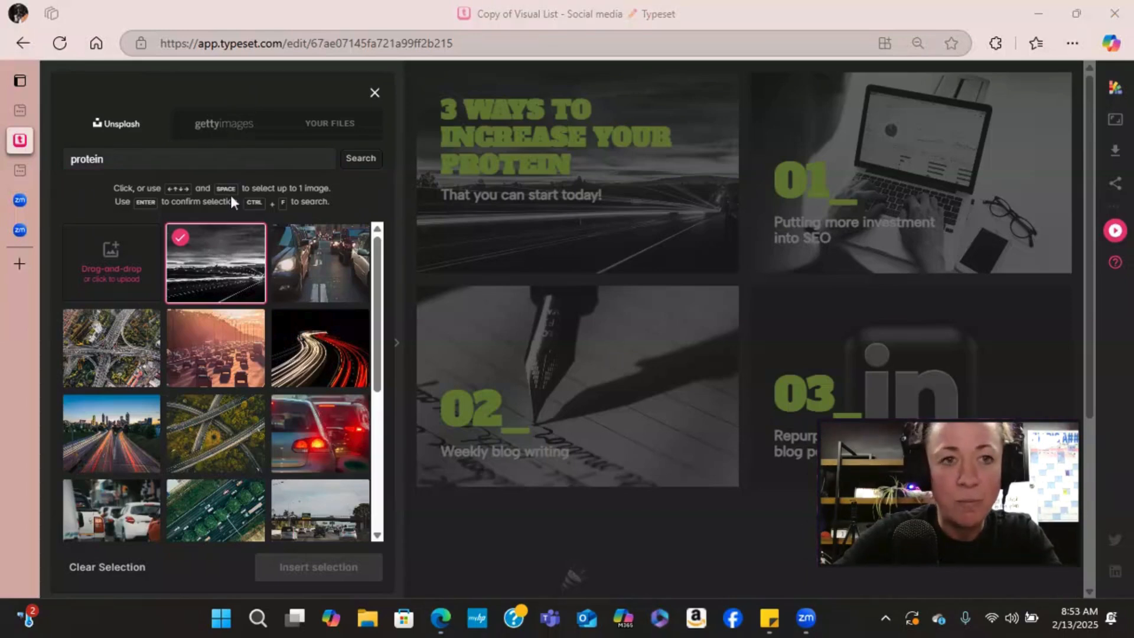
left_click(361, 161)
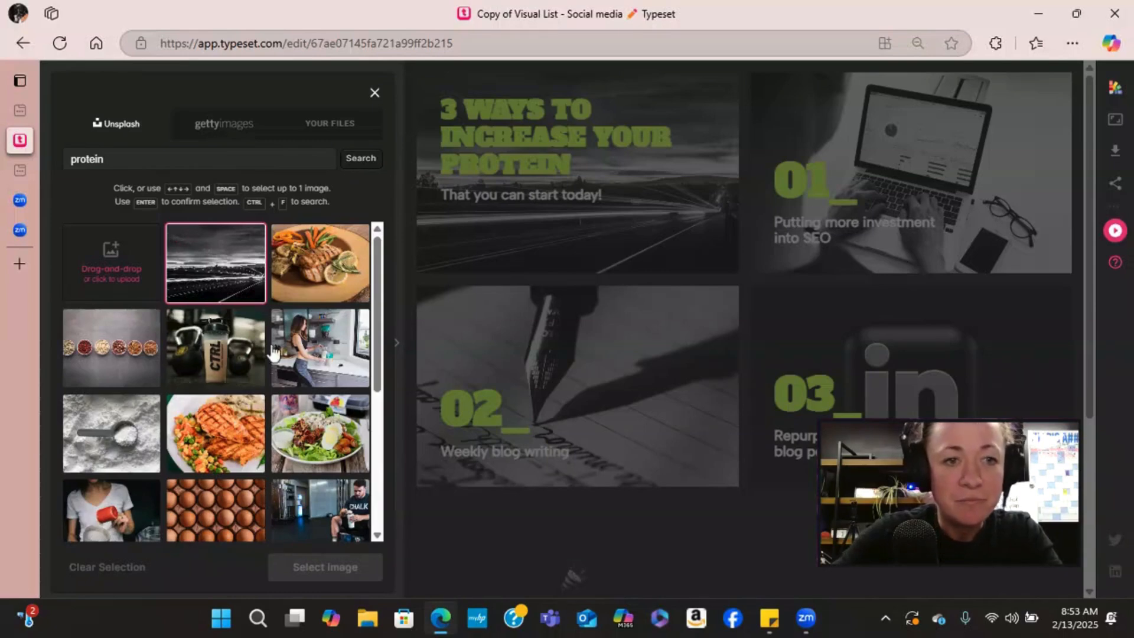
Step: Look through the Getty Images protein photos and insert the one with the glass of milk, egg and bowls of food on the first page
left_click(214, 124)
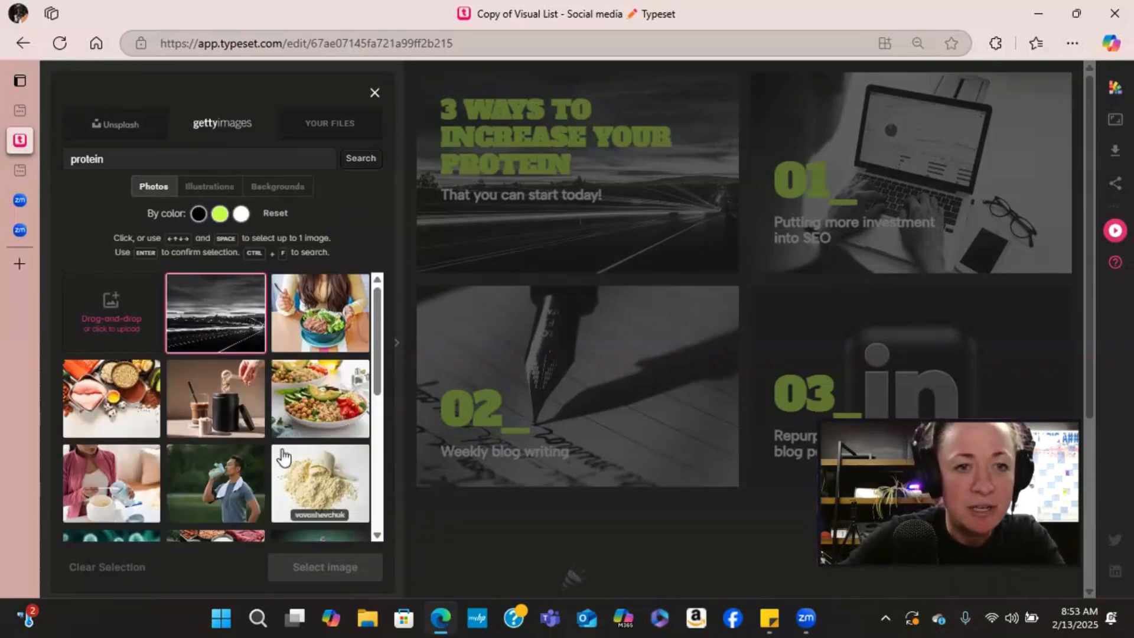
scroll(286, 454, "down", 2)
scroll(286, 455, "down", 6)
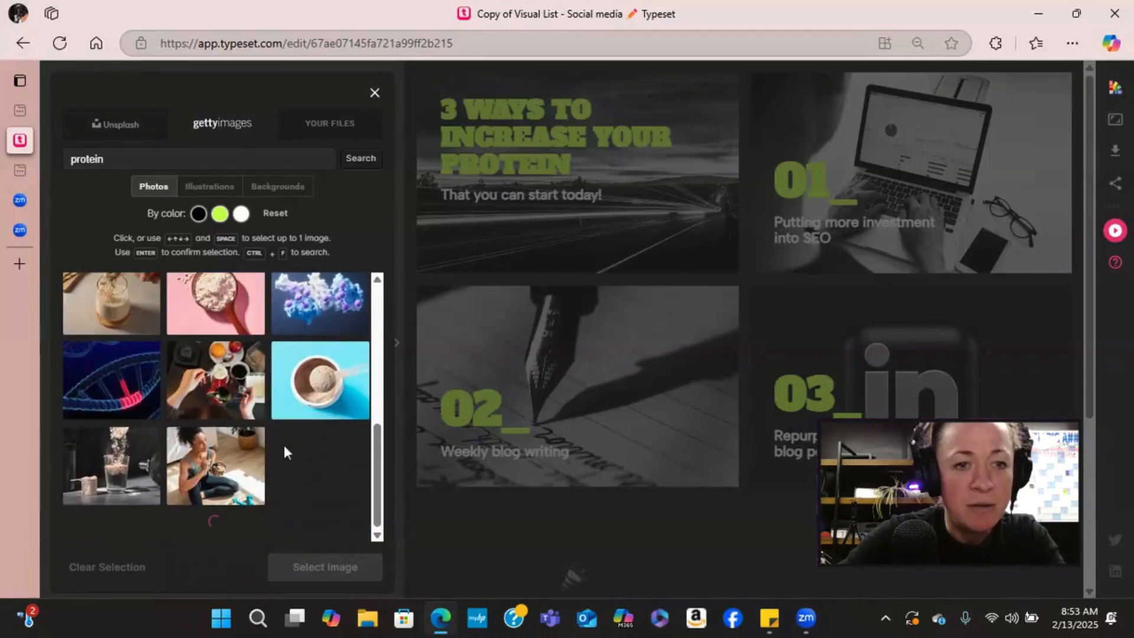
scroll(285, 453, "down", 2)
scroll(284, 453, "down", 4)
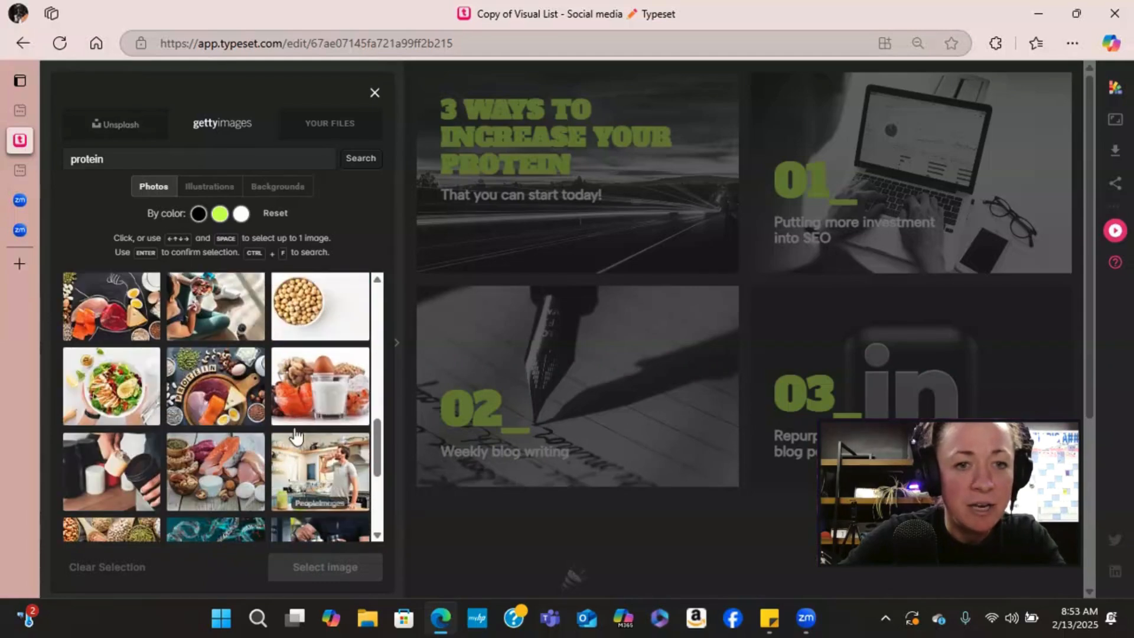
left_click(304, 397)
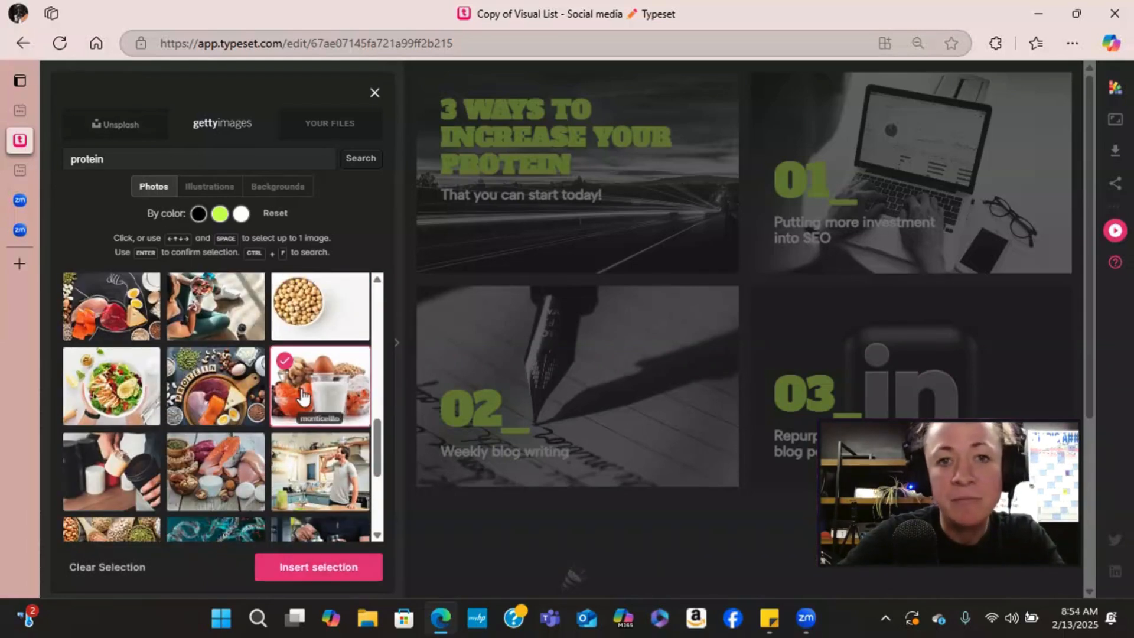
left_click(269, 565)
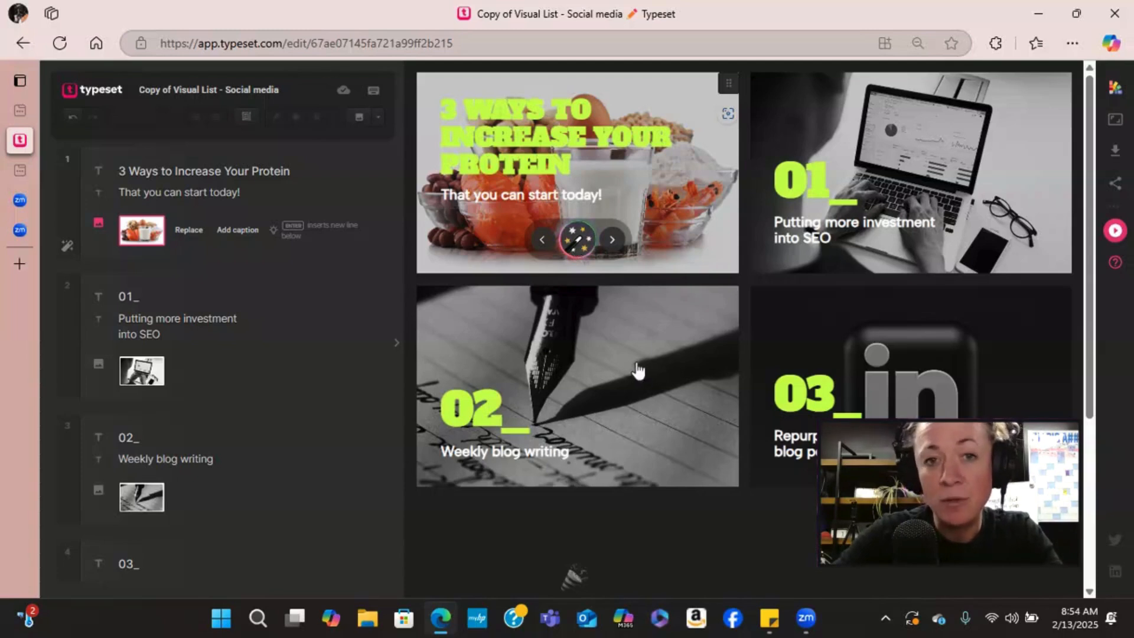
Step: Open the first page's design options and apply the black-on-white combination from the theme colors
left_click(578, 240)
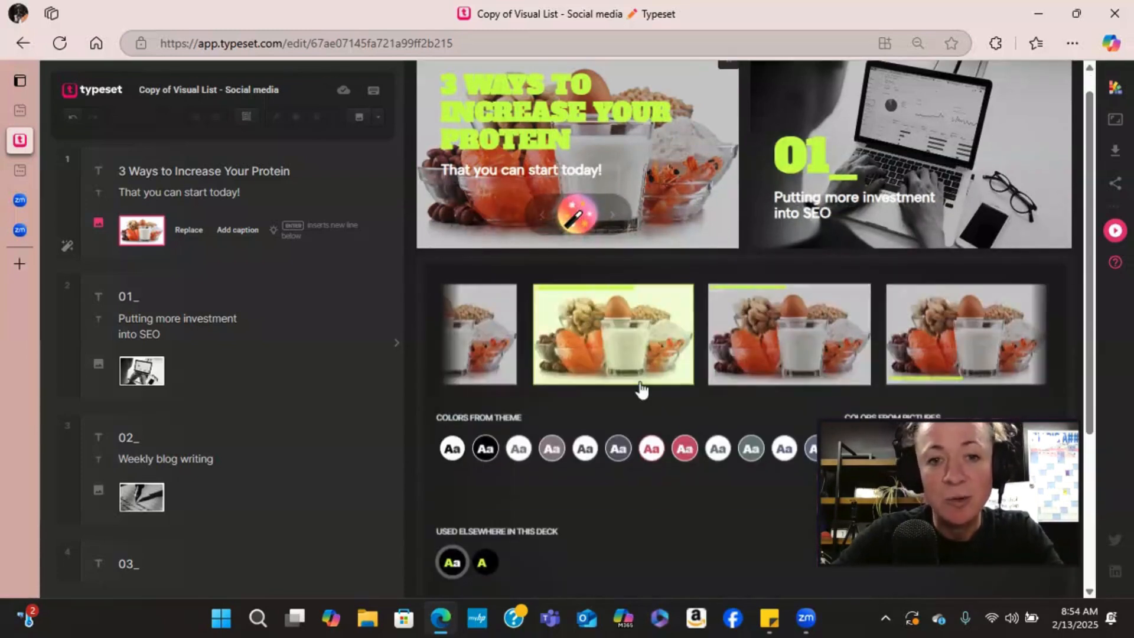
scroll(703, 482, "down", 3)
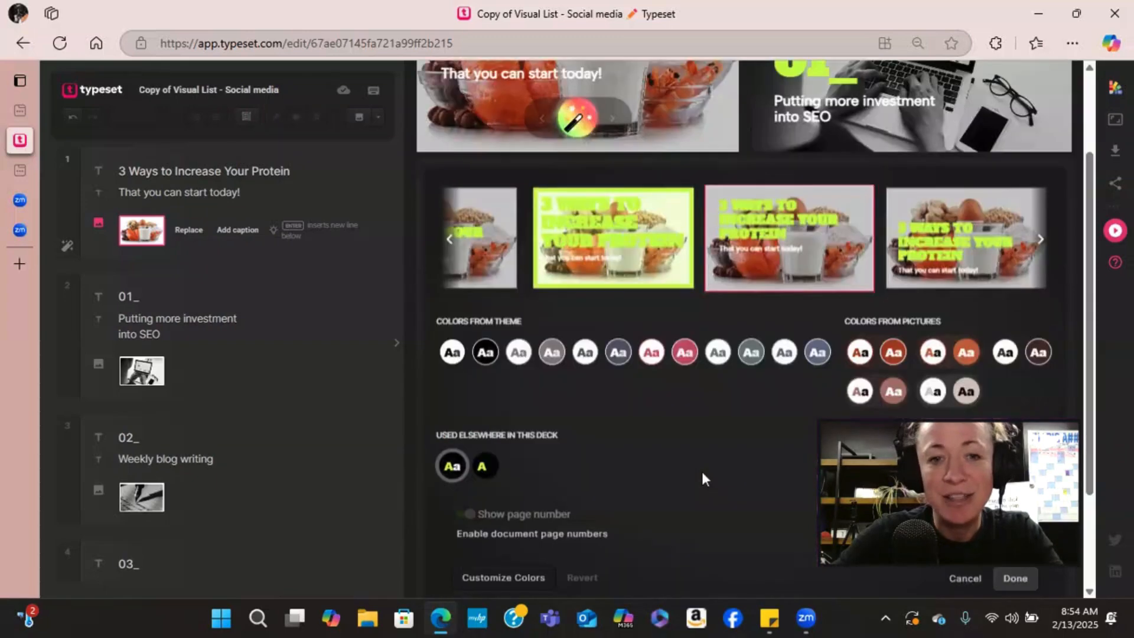
scroll(699, 470, "up", 1)
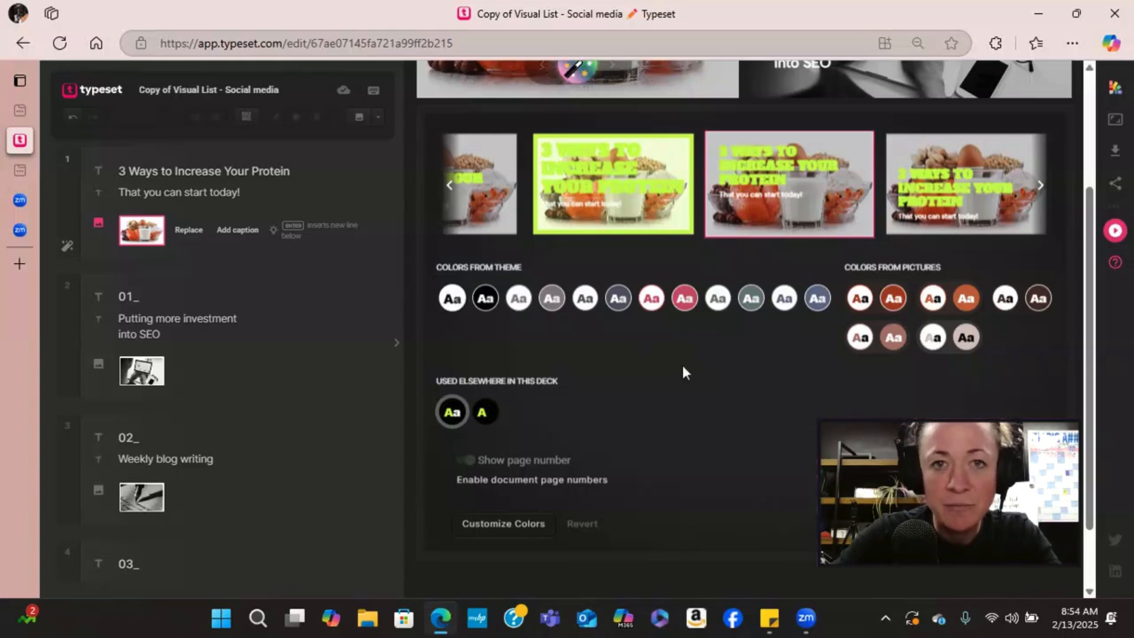
scroll(682, 365, "up", 2)
scroll(683, 365, "up", 1)
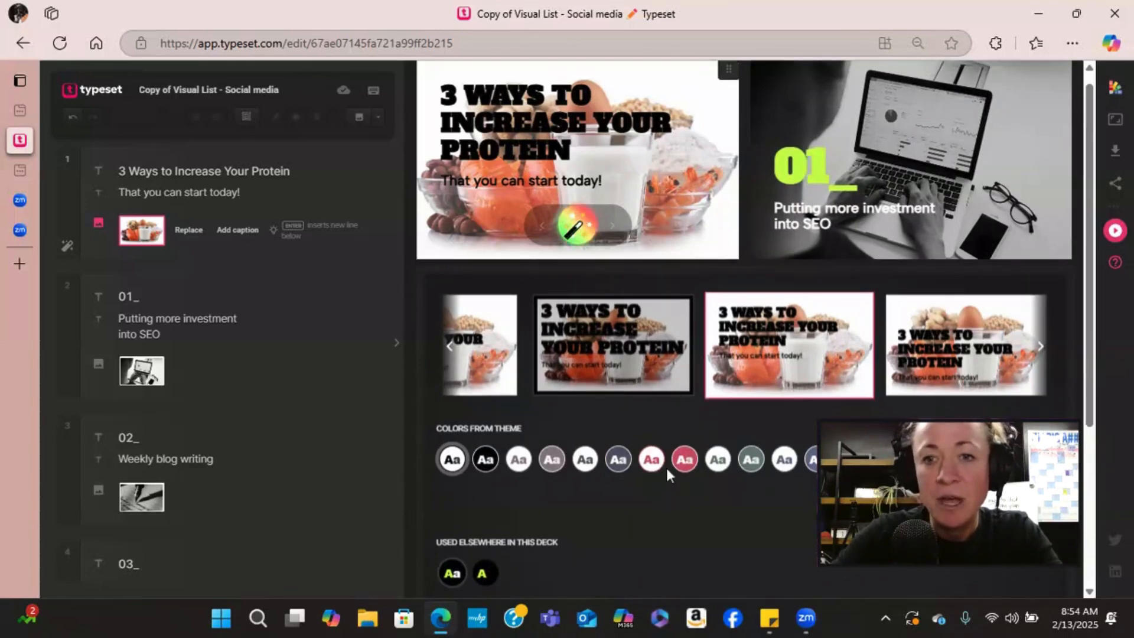
Step: Try the rust-red-on-white combination from the picture colors on the first page
scroll(666, 466, "down", 2)
scroll(726, 407, "down", 1)
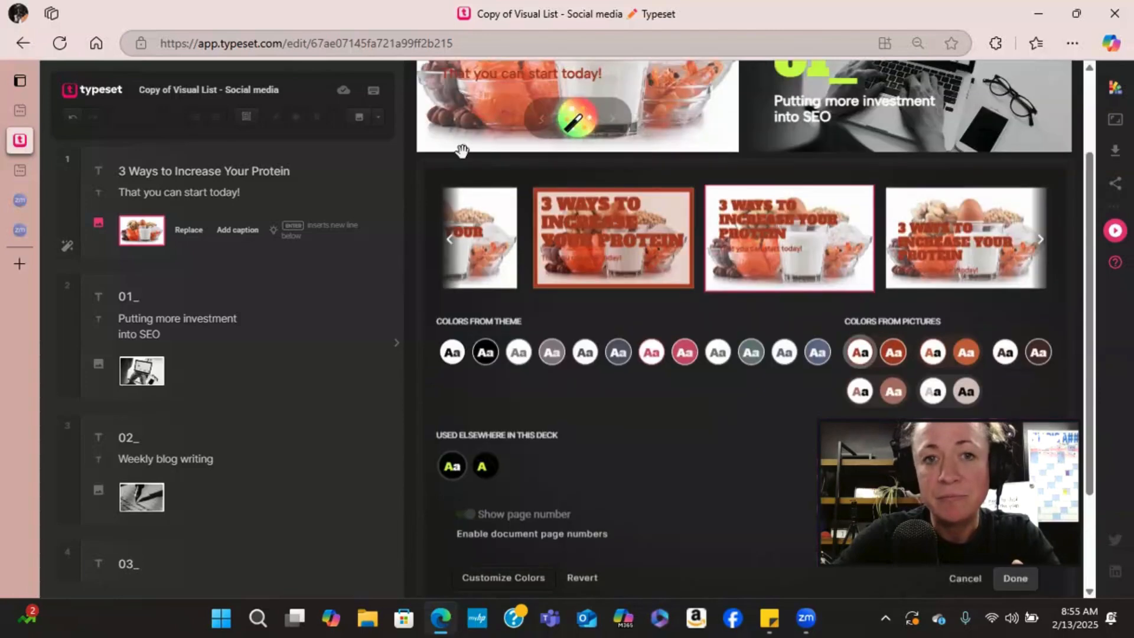
scroll(556, 139, "up", 2)
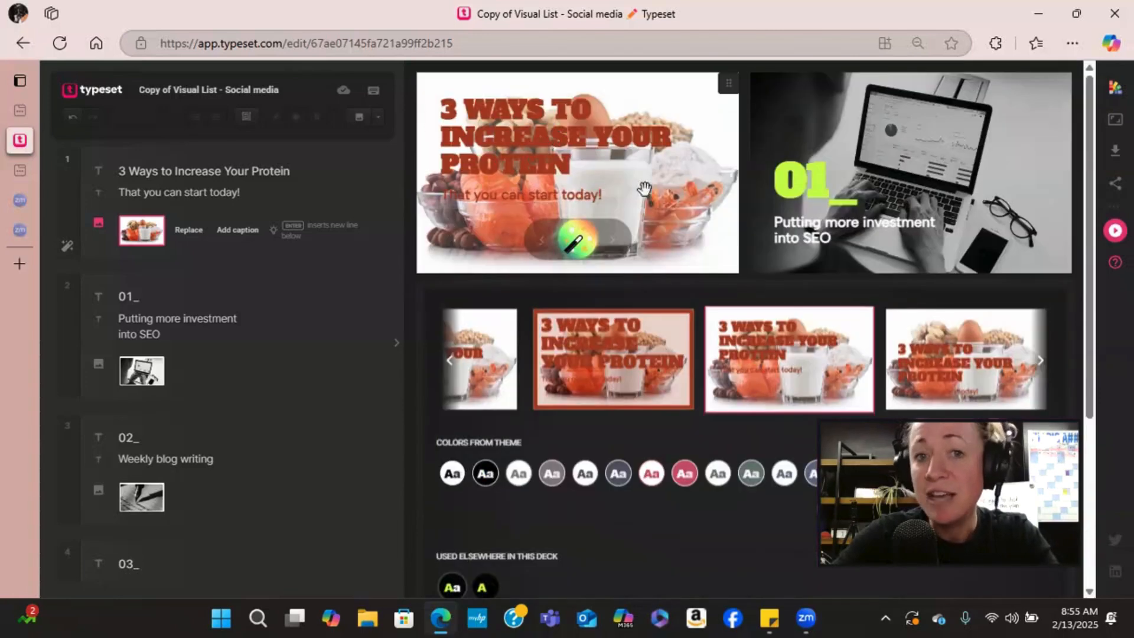
Step: Reapply the black-on-white theme colors to the first page, close its design options and switch the page to the next layout
left_click(453, 472)
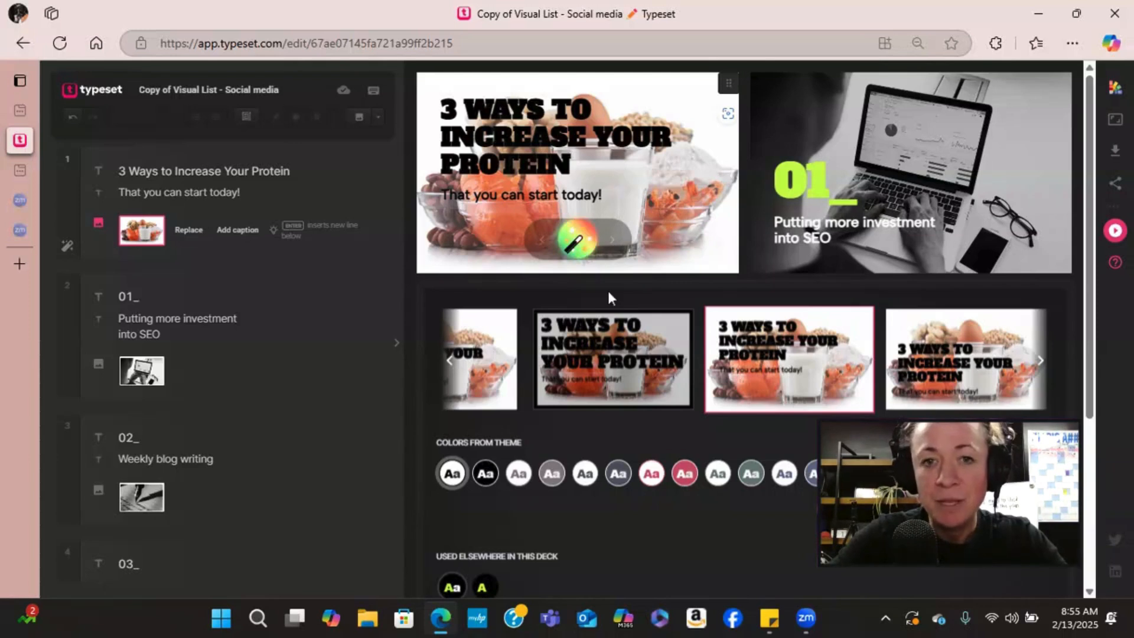
left_click(665, 407)
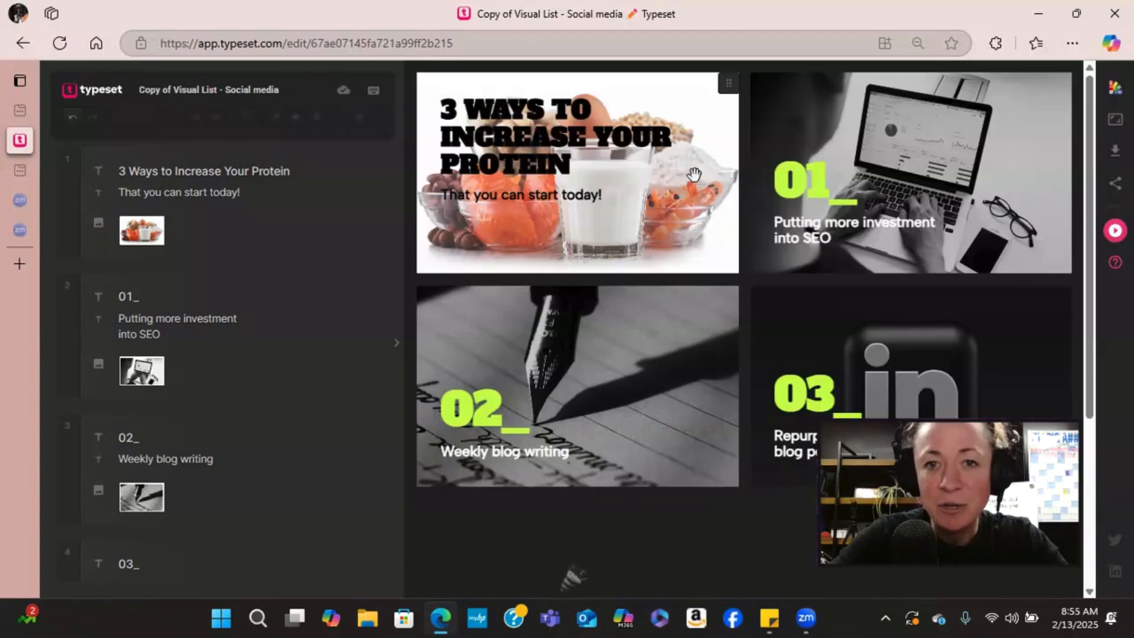
mouse_move(623, 254)
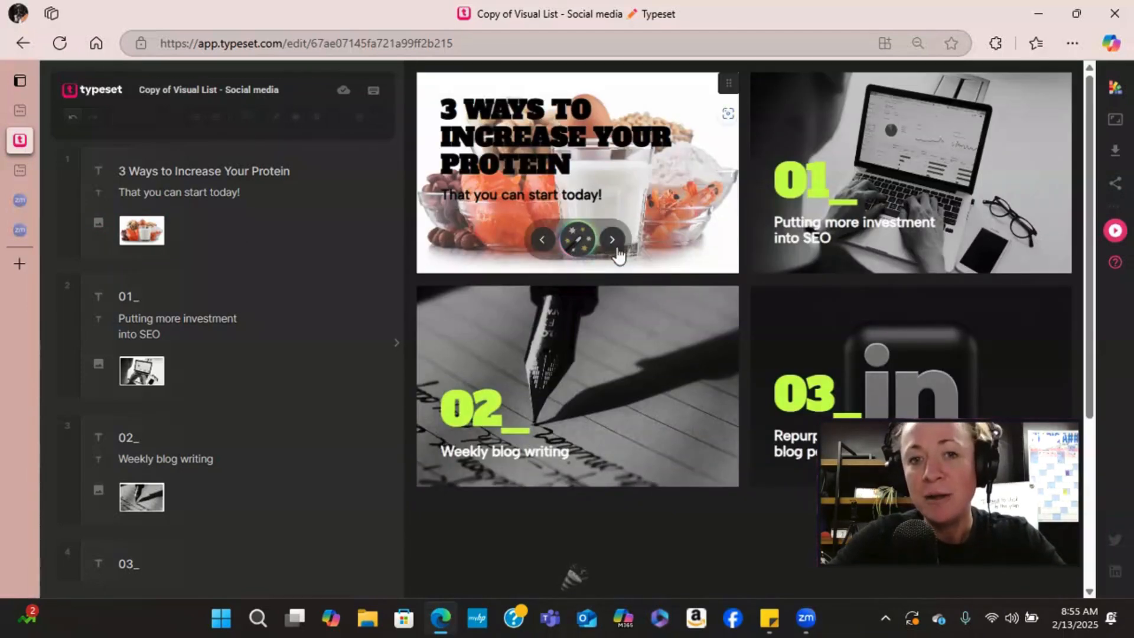
left_click(613, 243)
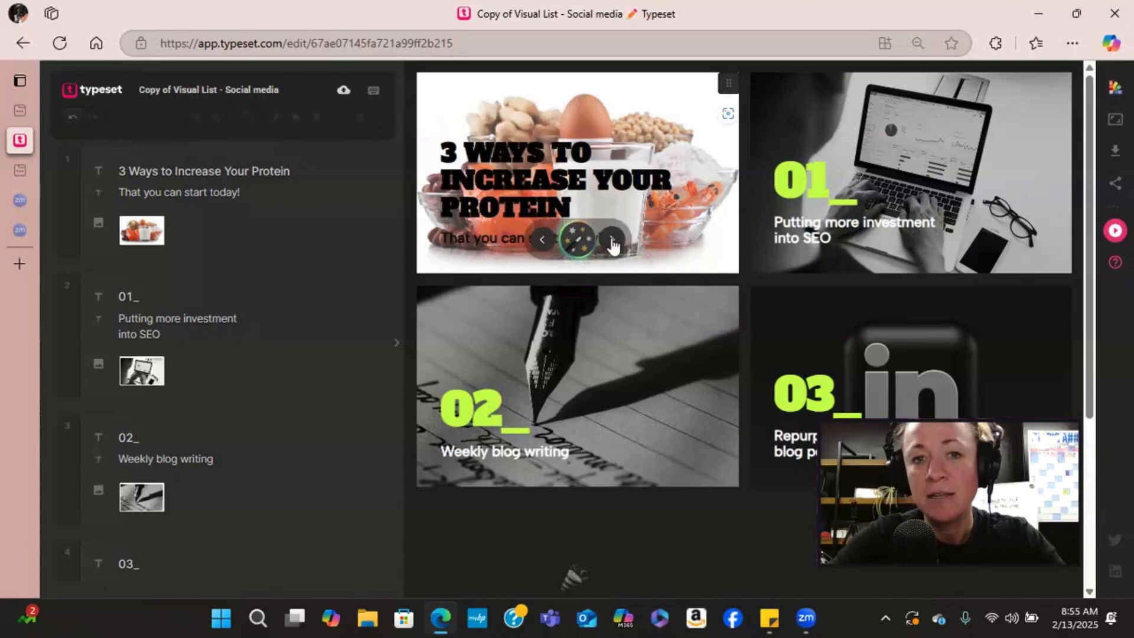
Step: Cycle the first page through its alternative layouts and keep one with the heading and subtitle overlaid on the full-page photo
left_click(613, 242)
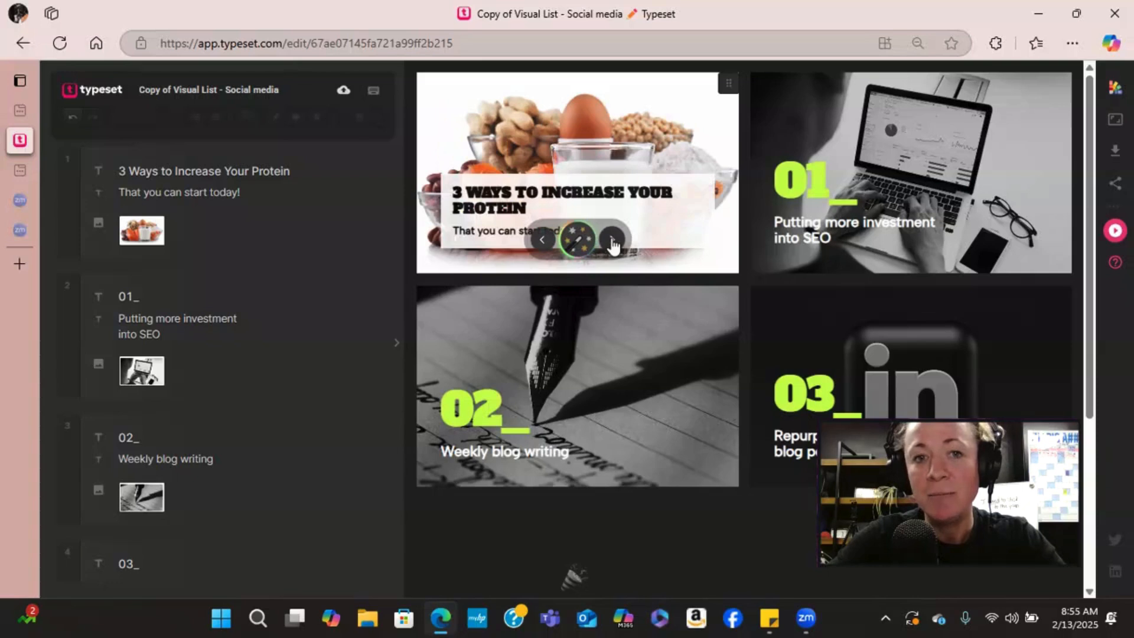
left_click(613, 242)
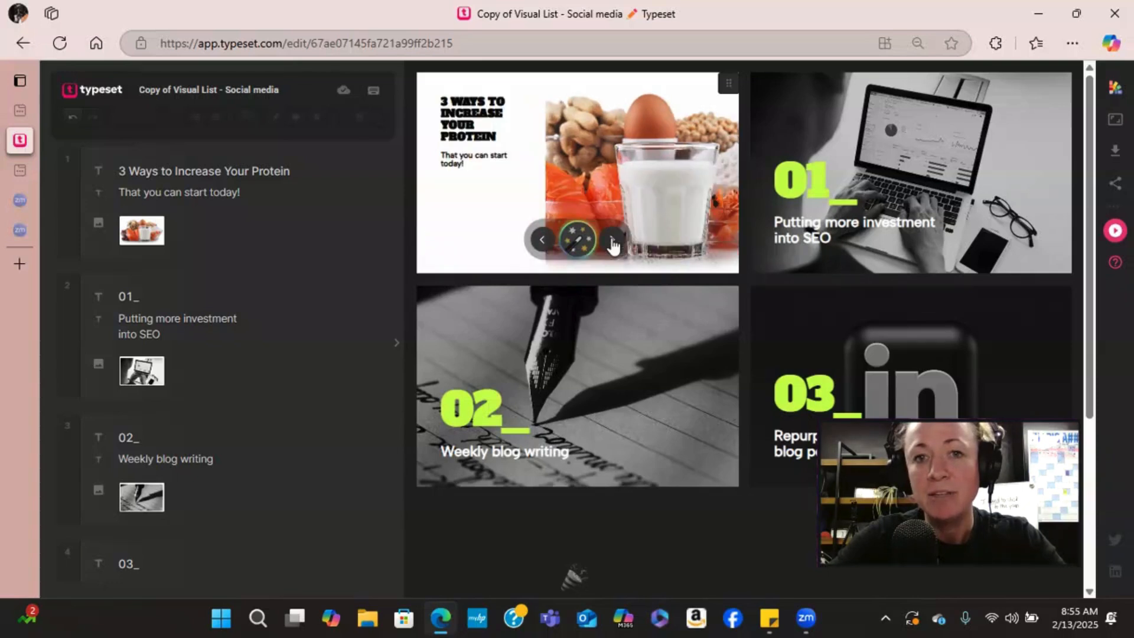
left_click(613, 242)
left_click(614, 241)
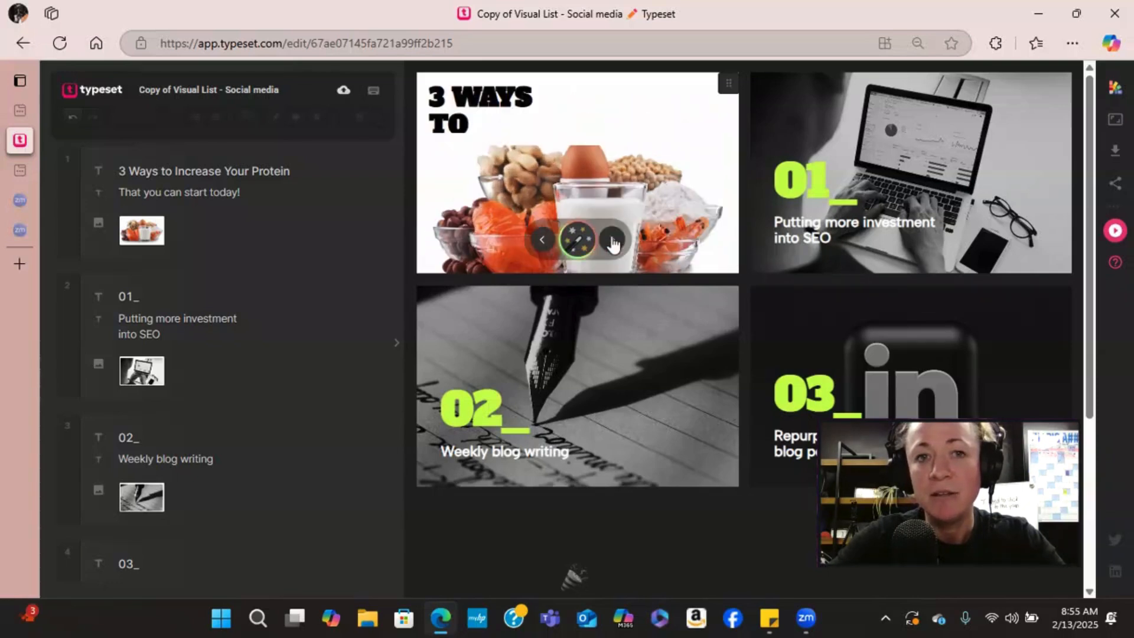
left_click(613, 241)
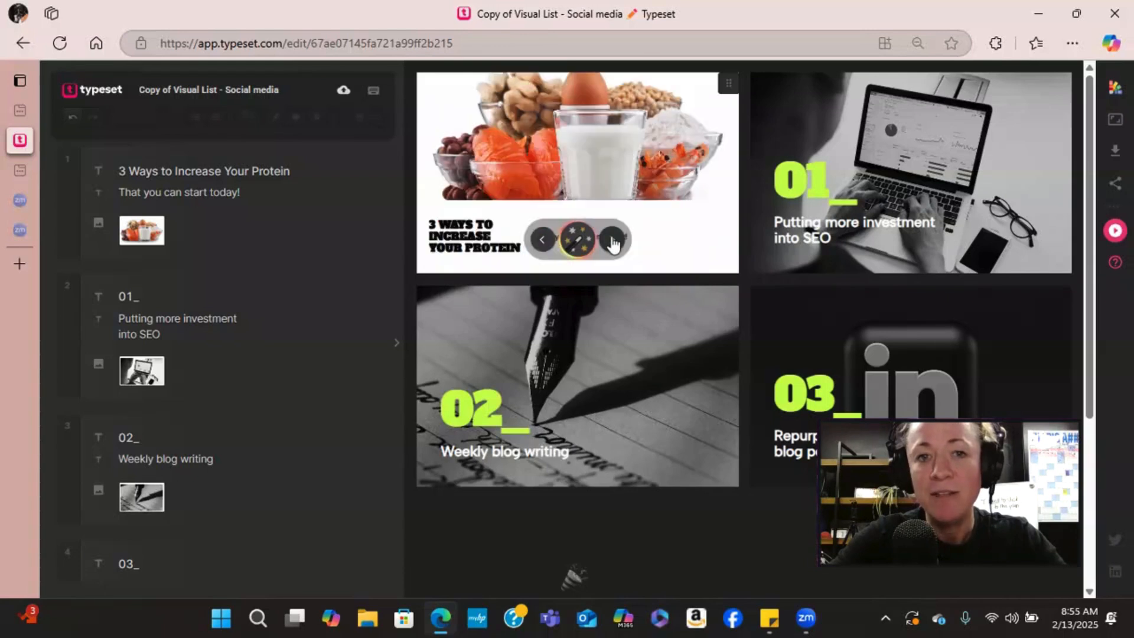
left_click(614, 242)
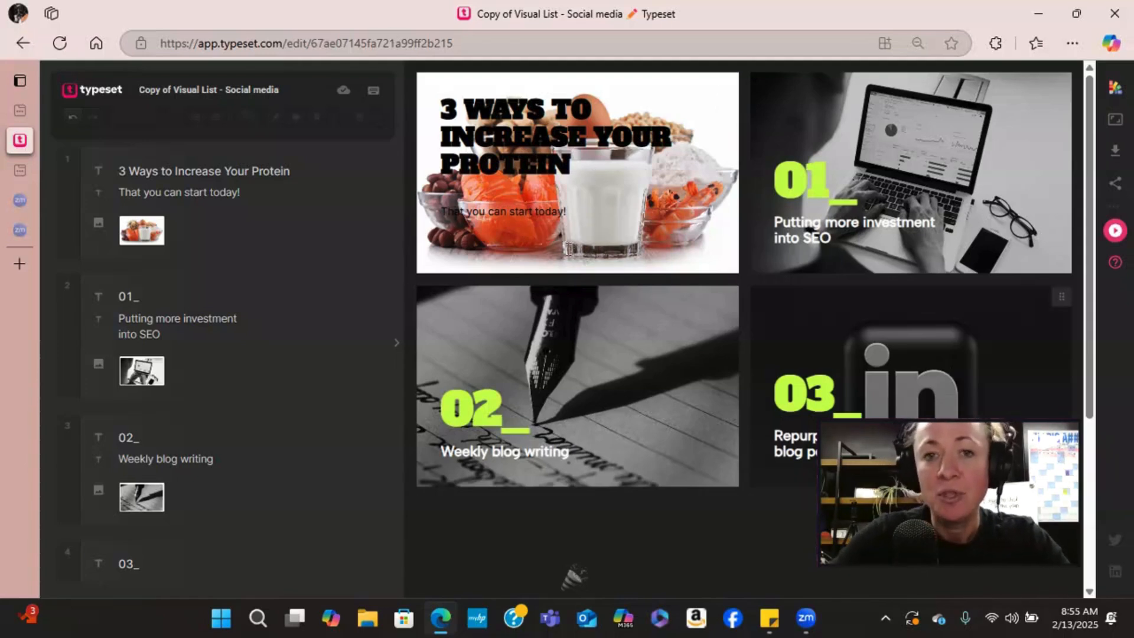
mouse_move(612, 252)
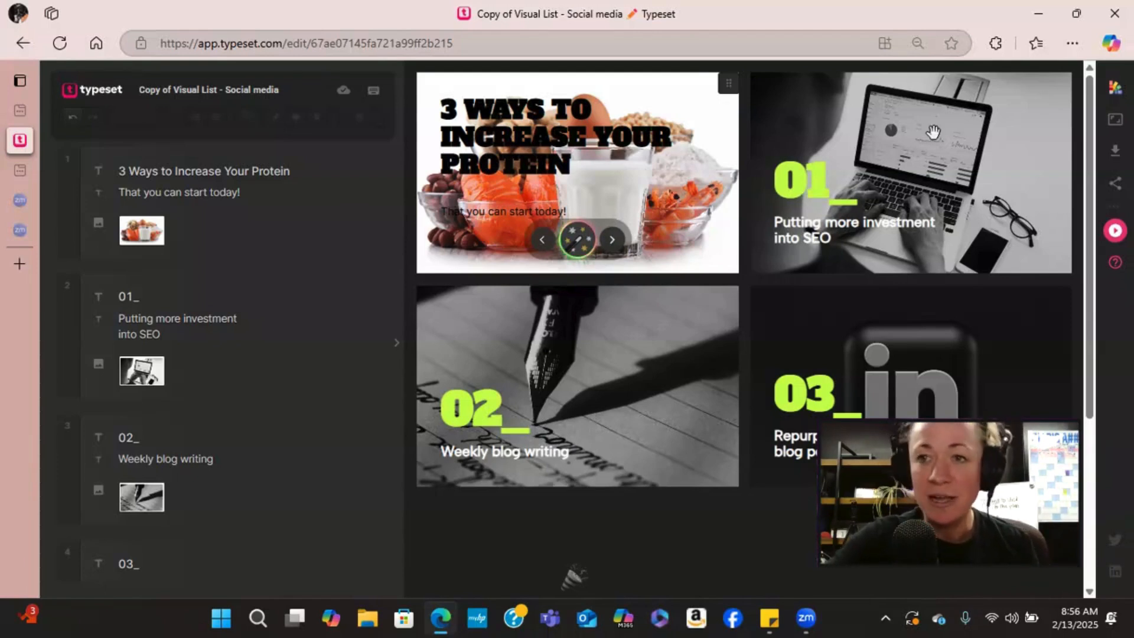
Step: Open the export options for the four pages and set the PDF orientation to portrait
mouse_move(968, 129)
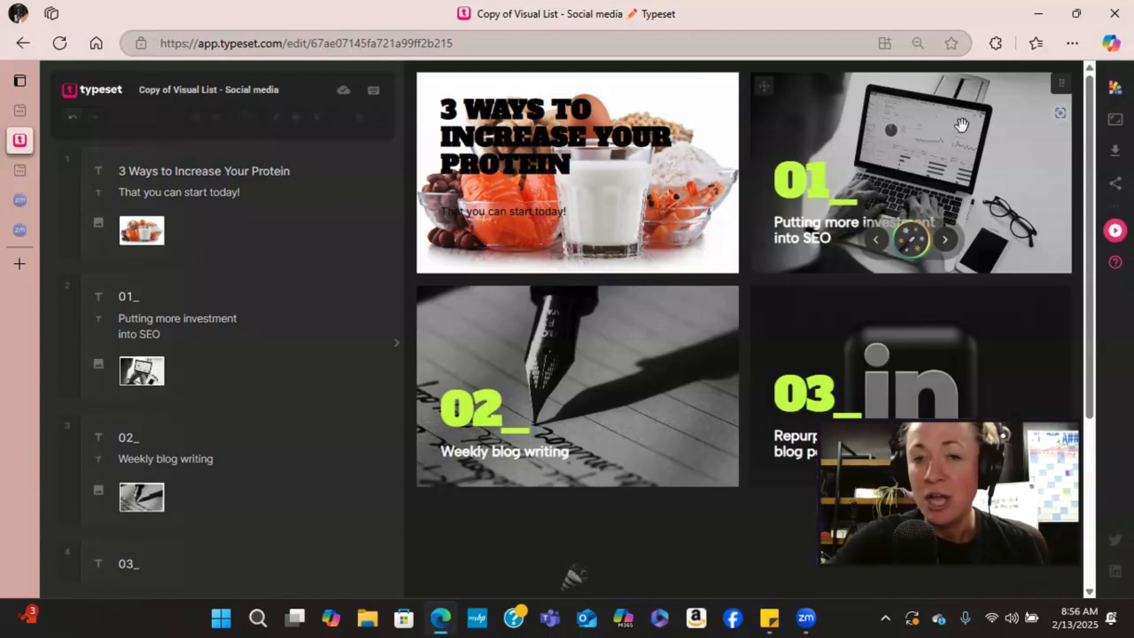
left_click(1116, 155)
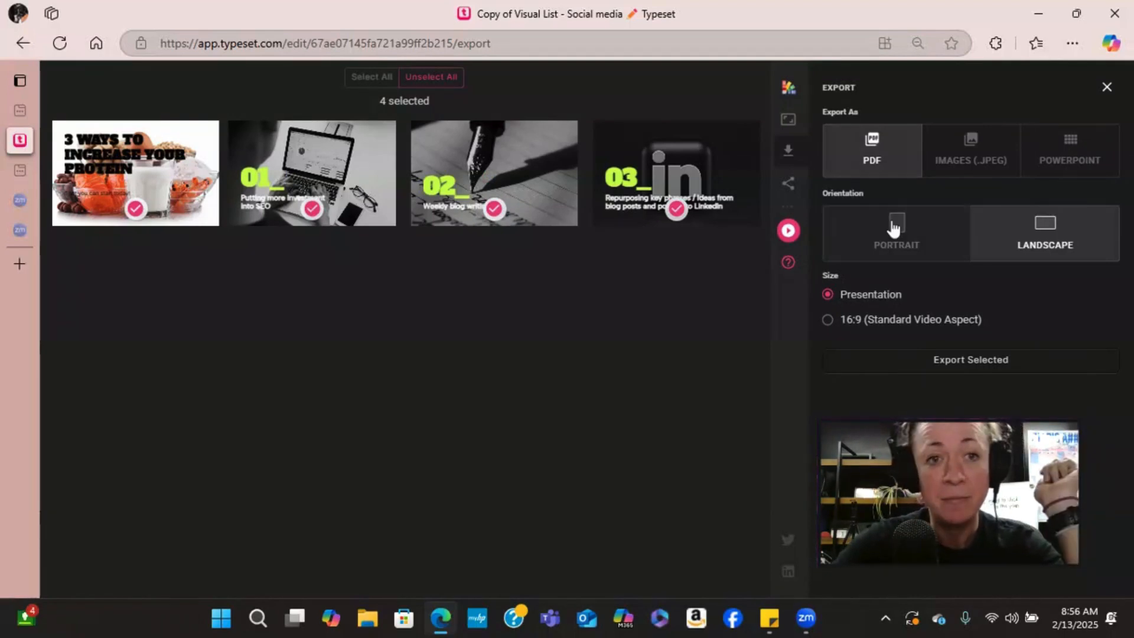
left_click(893, 235)
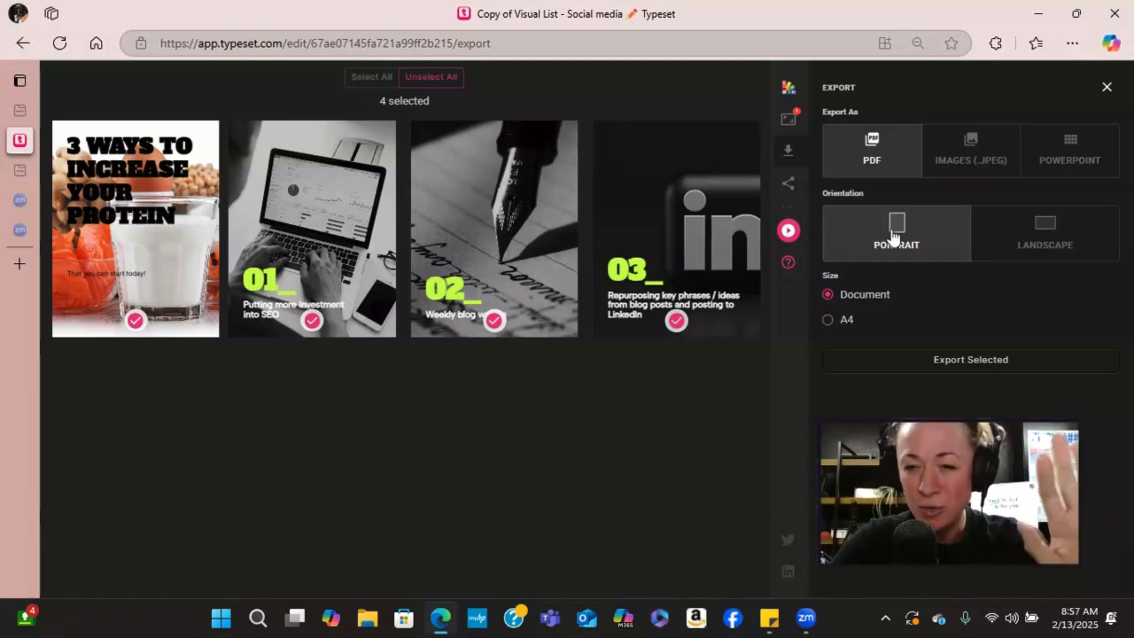
Step: Preview the JPEG image export in the Instagram square, Tall 9:16, 220 x 150 Pinterest and Facebook Cover Photo sizes
left_click(974, 161)
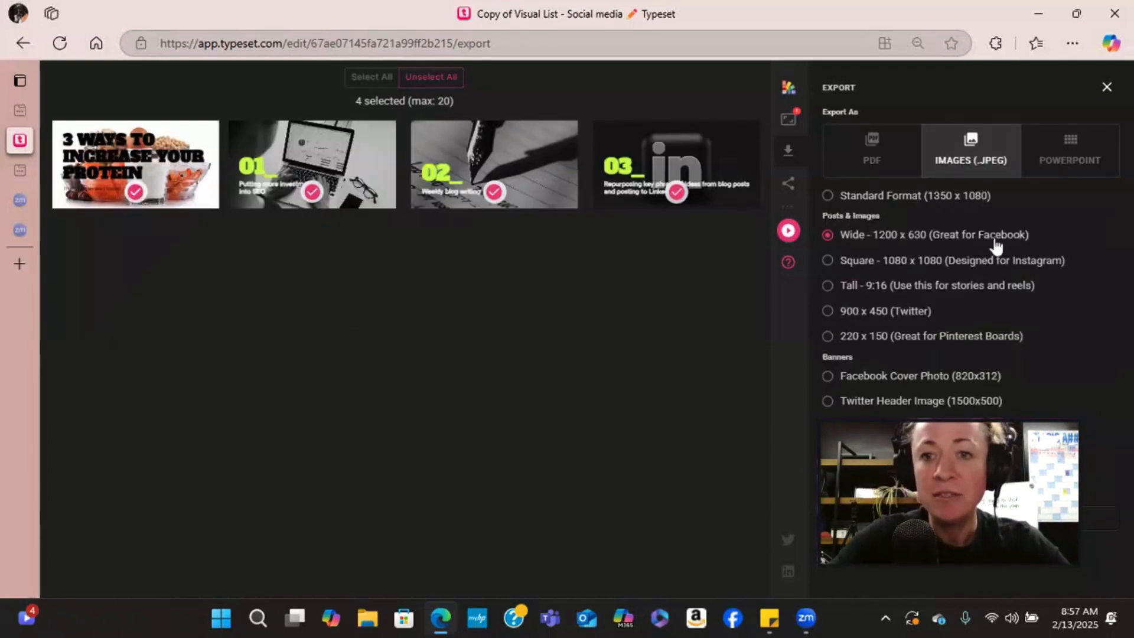
left_click(827, 262)
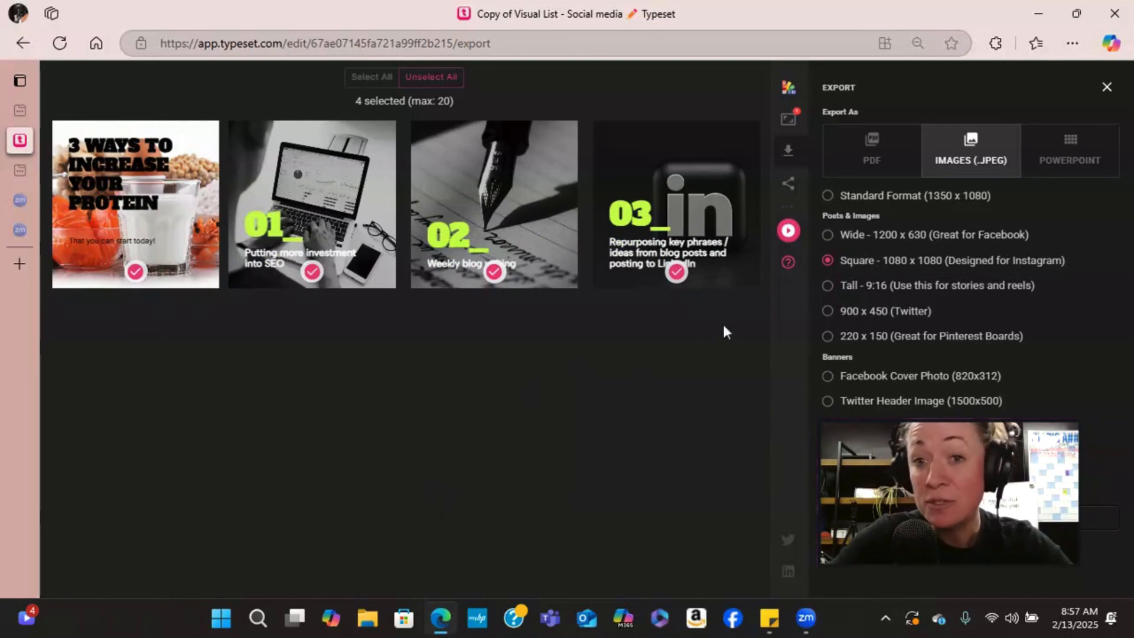
left_click(828, 287)
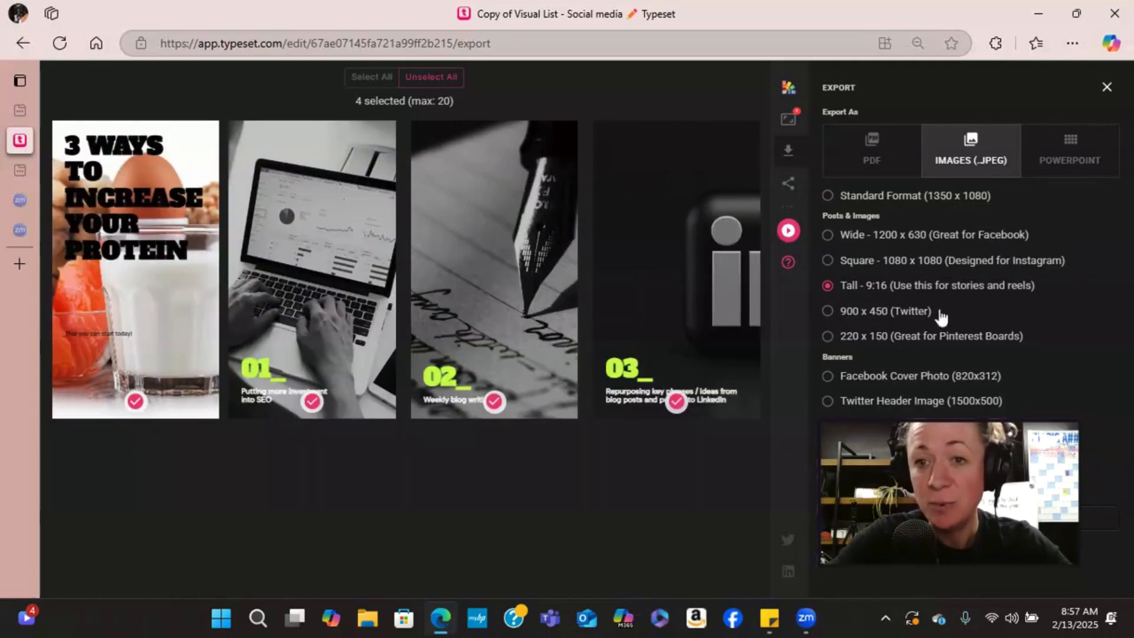
left_click(828, 337)
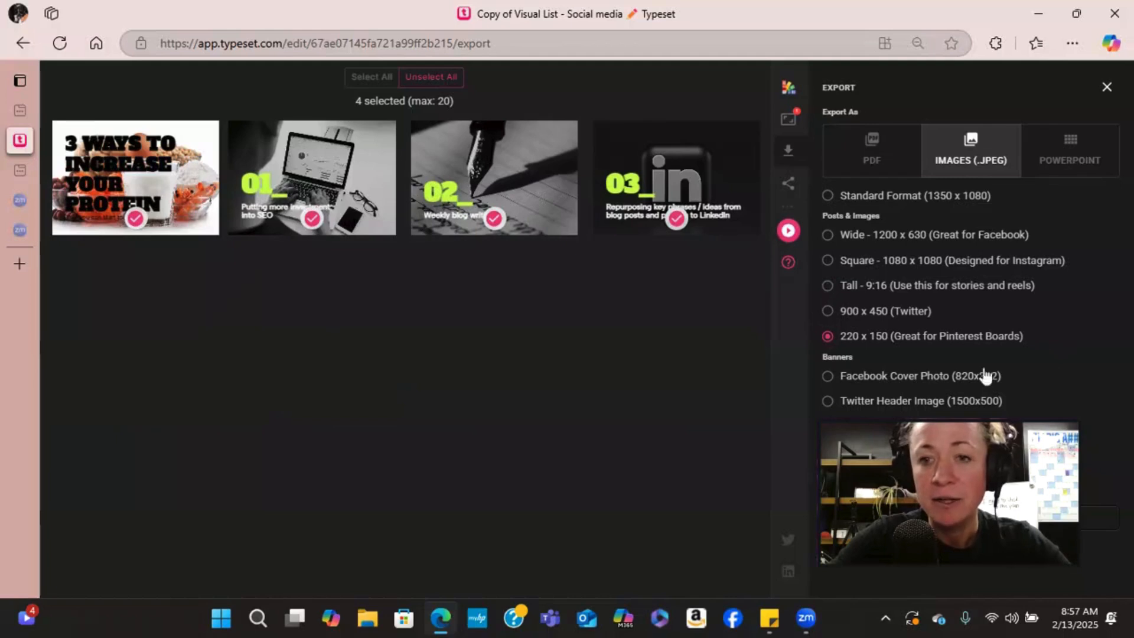
left_click(829, 379)
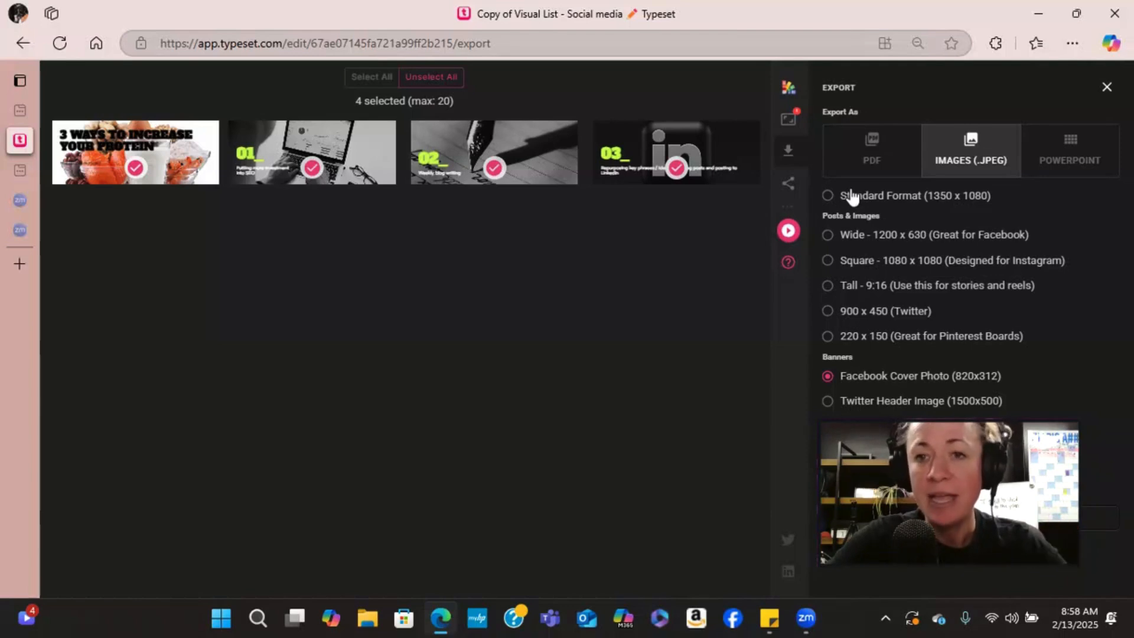
Step: Set the JPEG size back to Square - 1080 x 1080 and switch the export format to PowerPoint
left_click(828, 262)
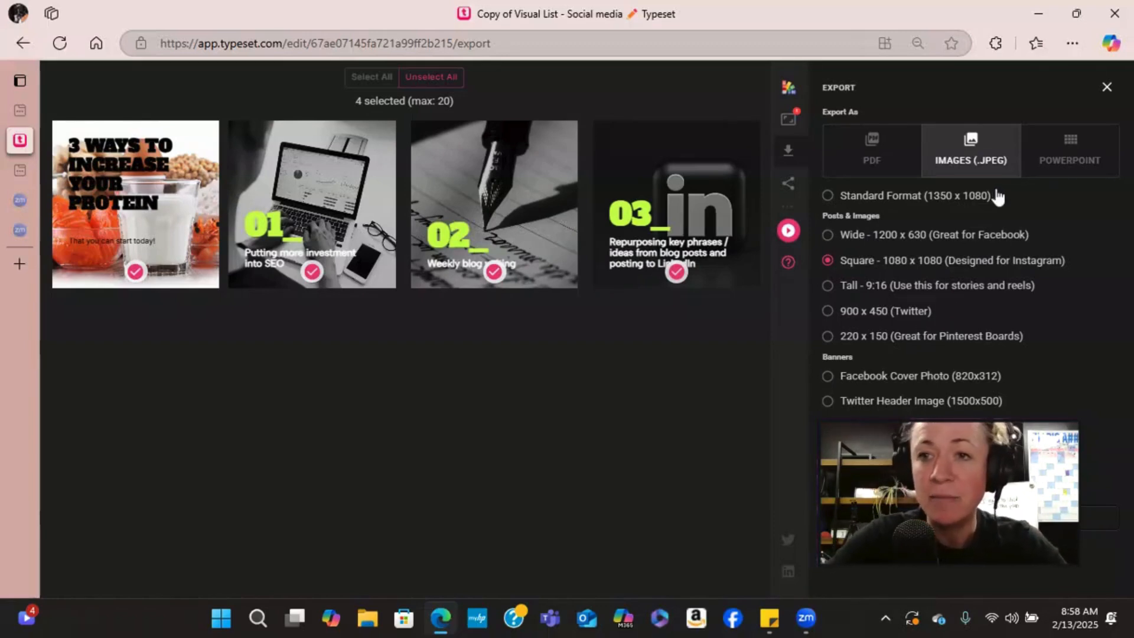
left_click(1067, 155)
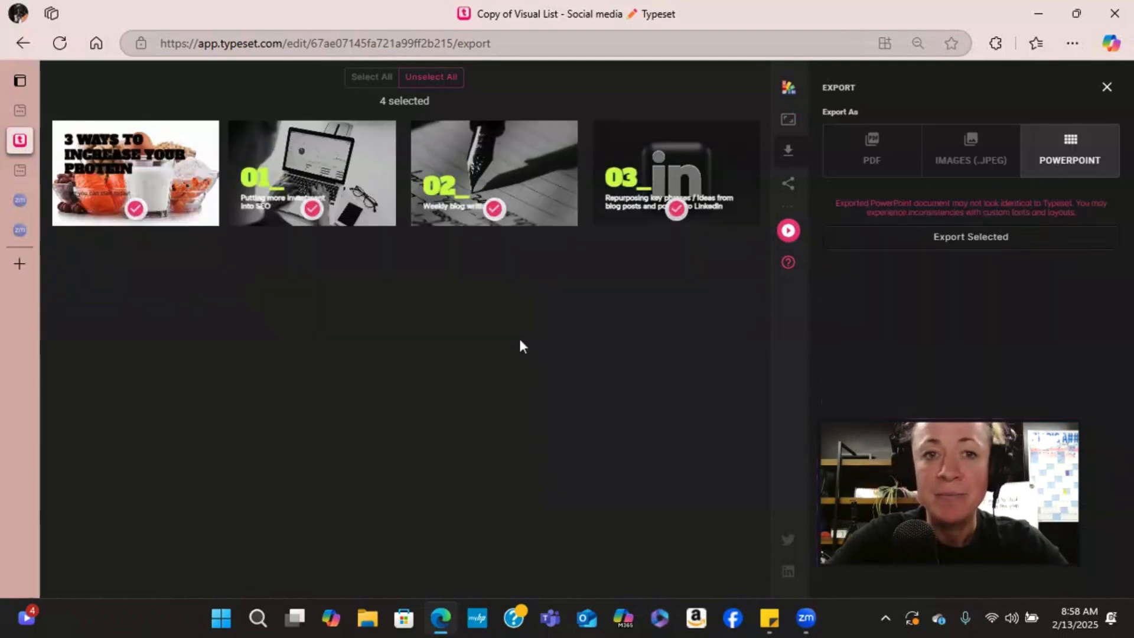